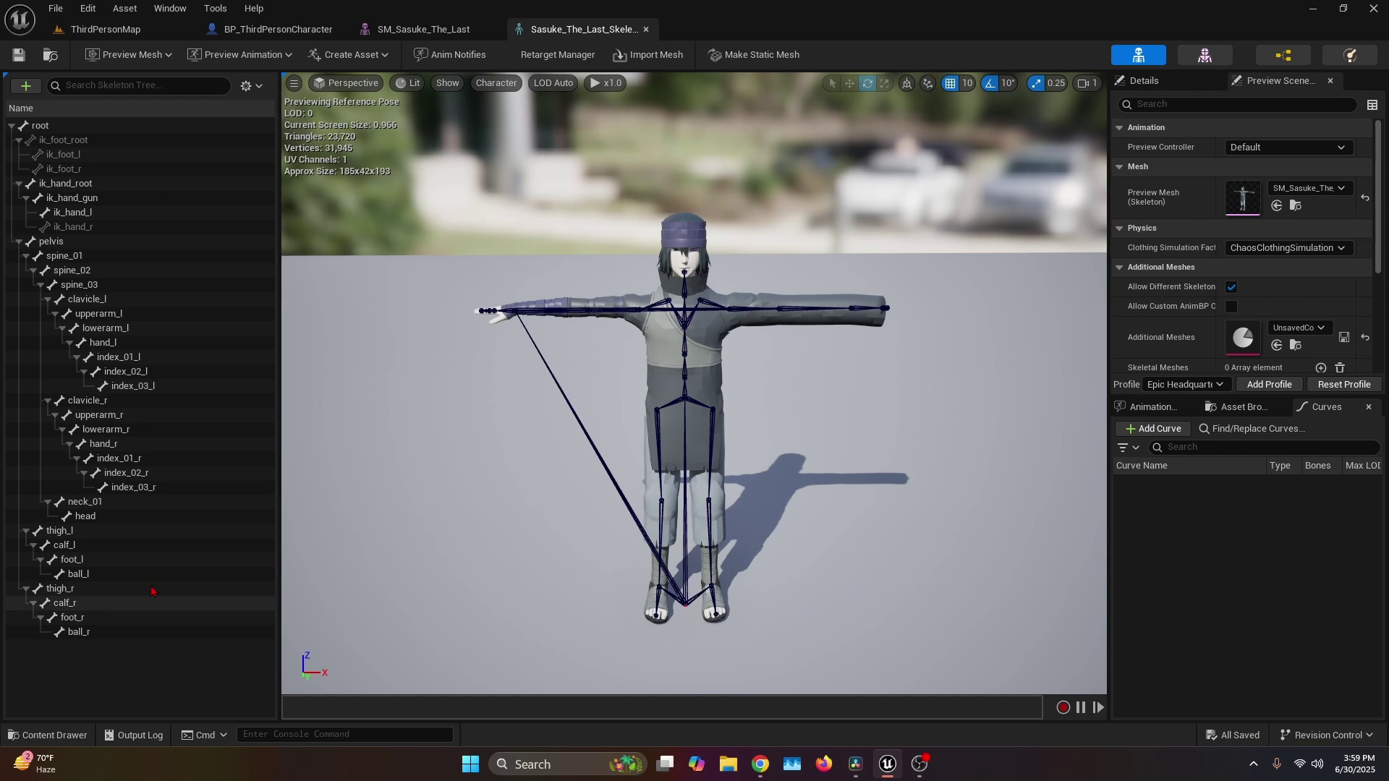
- Create an IK Rig from the SM_Sasuke_The_Last skeletal mesh in the Sasuke_The_Last content folder
{"action": "left_click", "coordinate": [50, 54]}
{"action": "scroll", "coordinate": [499, 662], "scroll_direction": "down", "scroll_amount": 1}
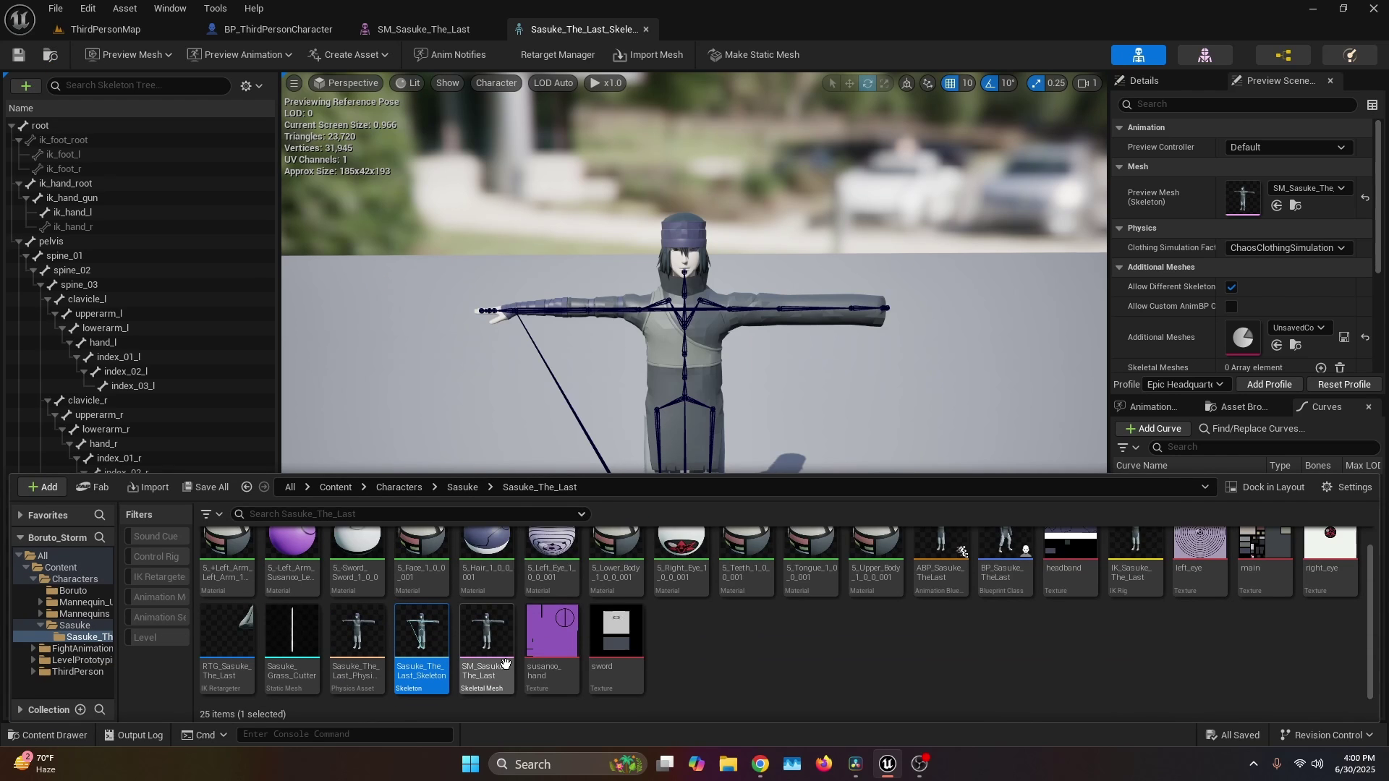
{"action": "right_click", "coordinate": [499, 662]}
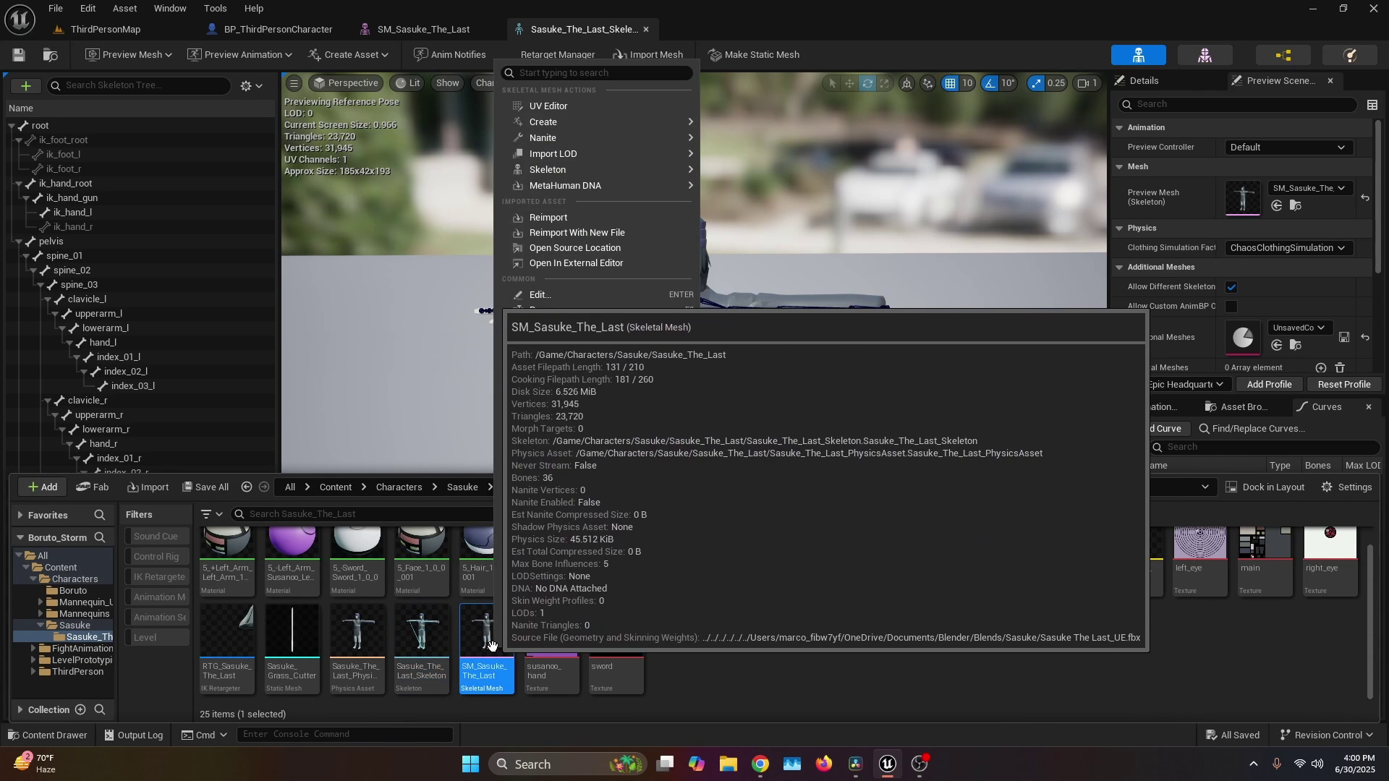
{"action": "mouse_move", "coordinate": [564, 121]}
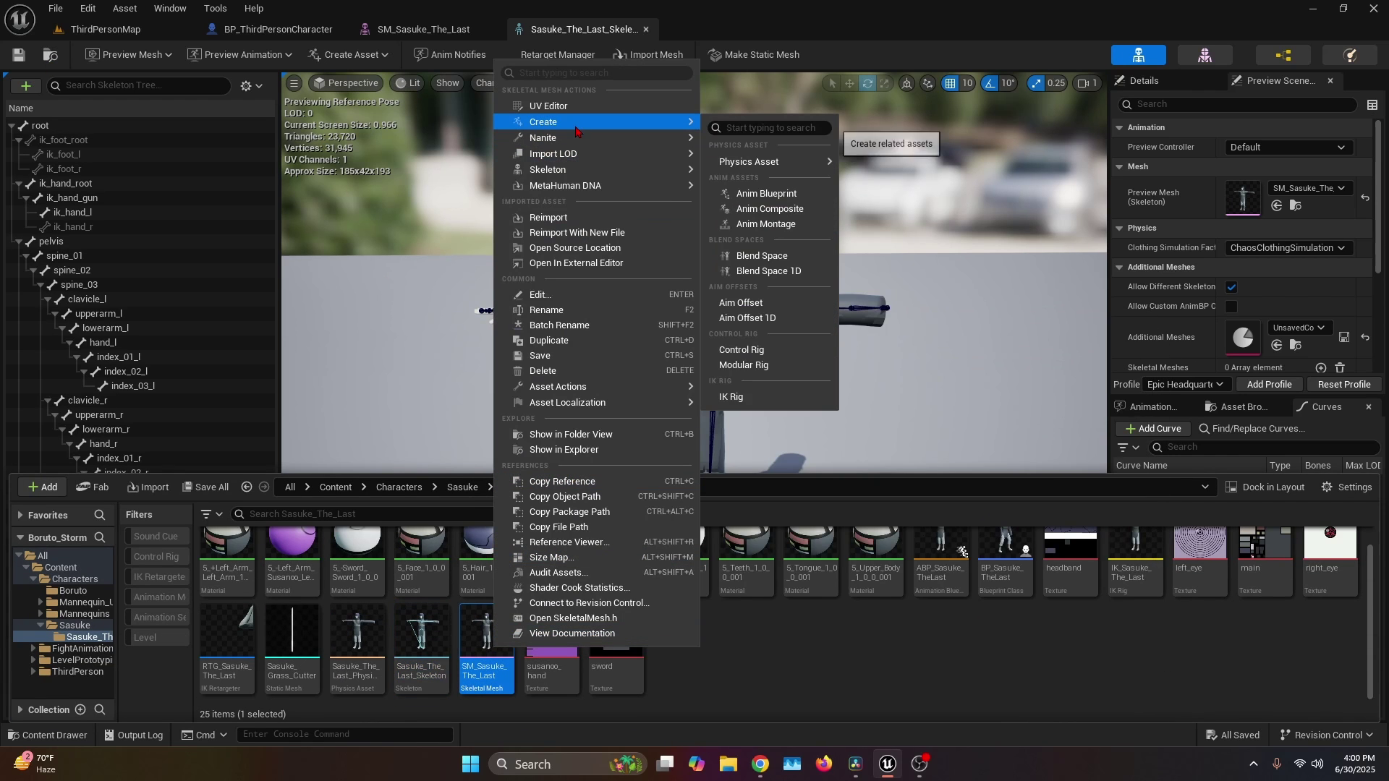
{"action": "left_click", "coordinate": [763, 398]}
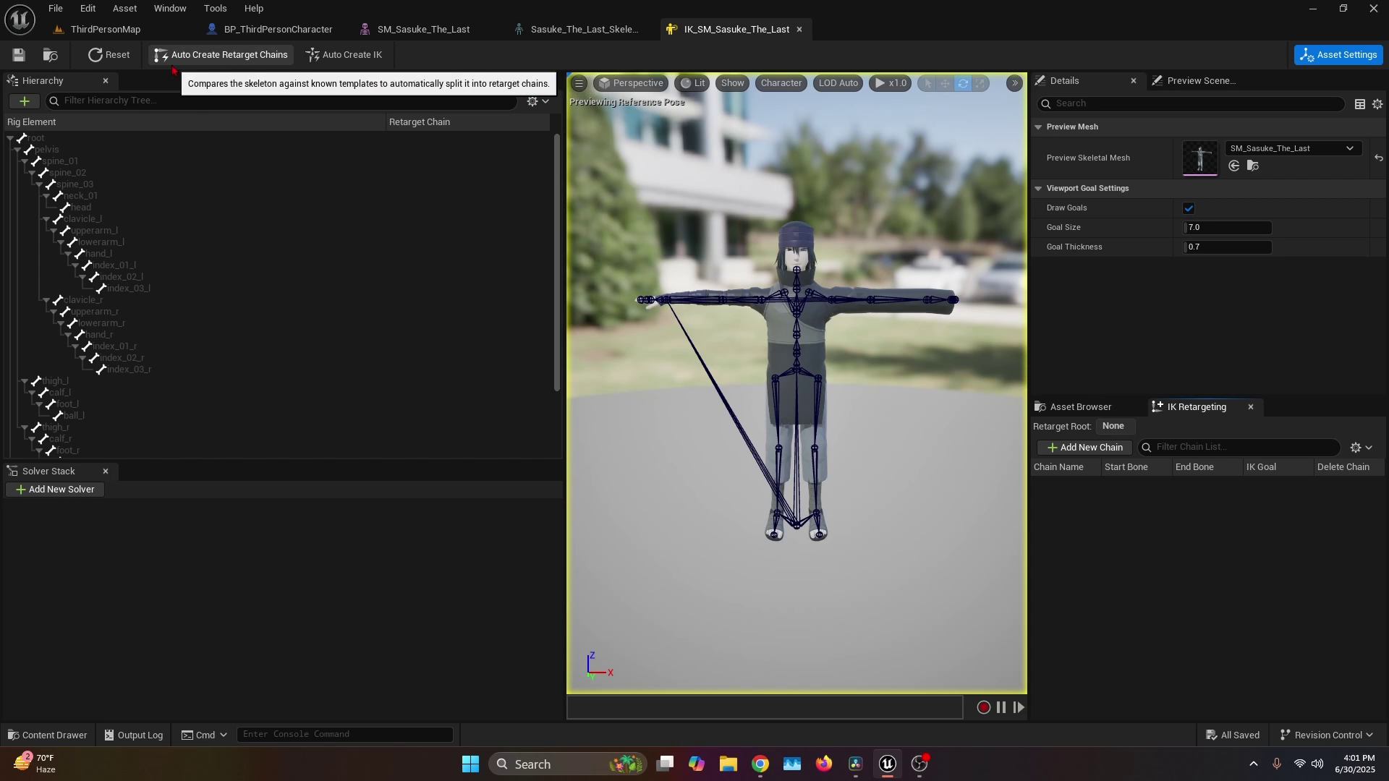
- Auto-create the retarget chains for the new Sasuke IK Rig and save the asset
{"action": "left_click", "coordinate": [273, 55]}
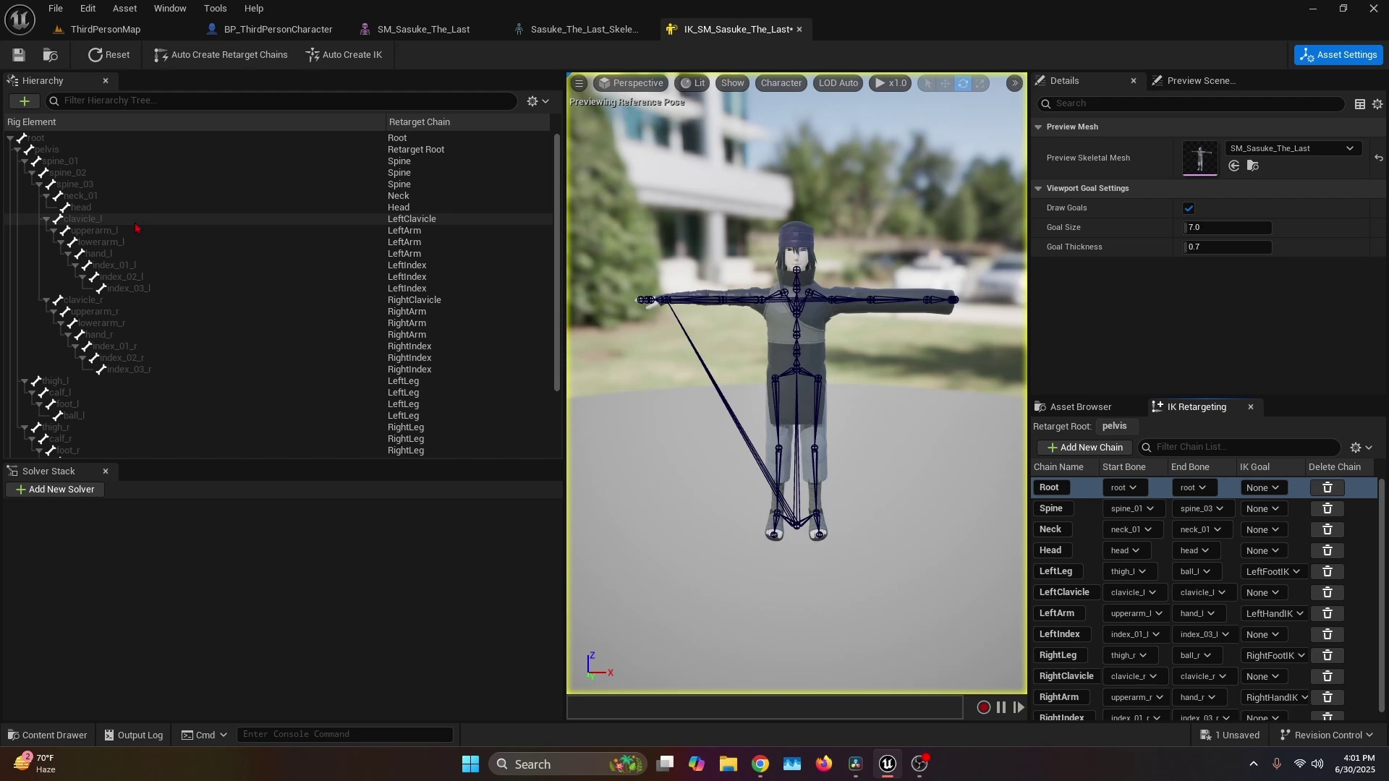
{"action": "left_click", "coordinate": [23, 57]}
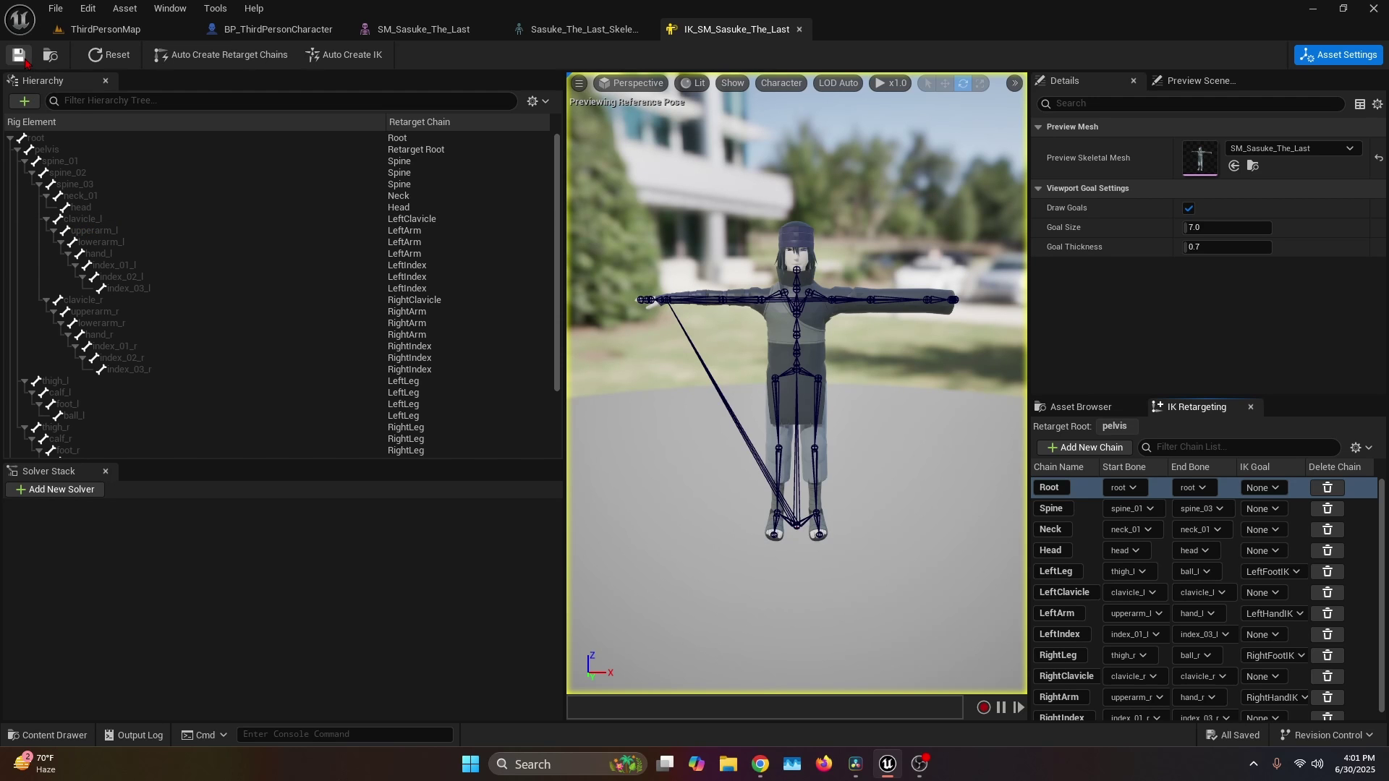
- Create an IK Retargeter from the IK_SM_Sasuke_The_Last rig and open it for editing
{"action": "left_click", "coordinate": [50, 55]}
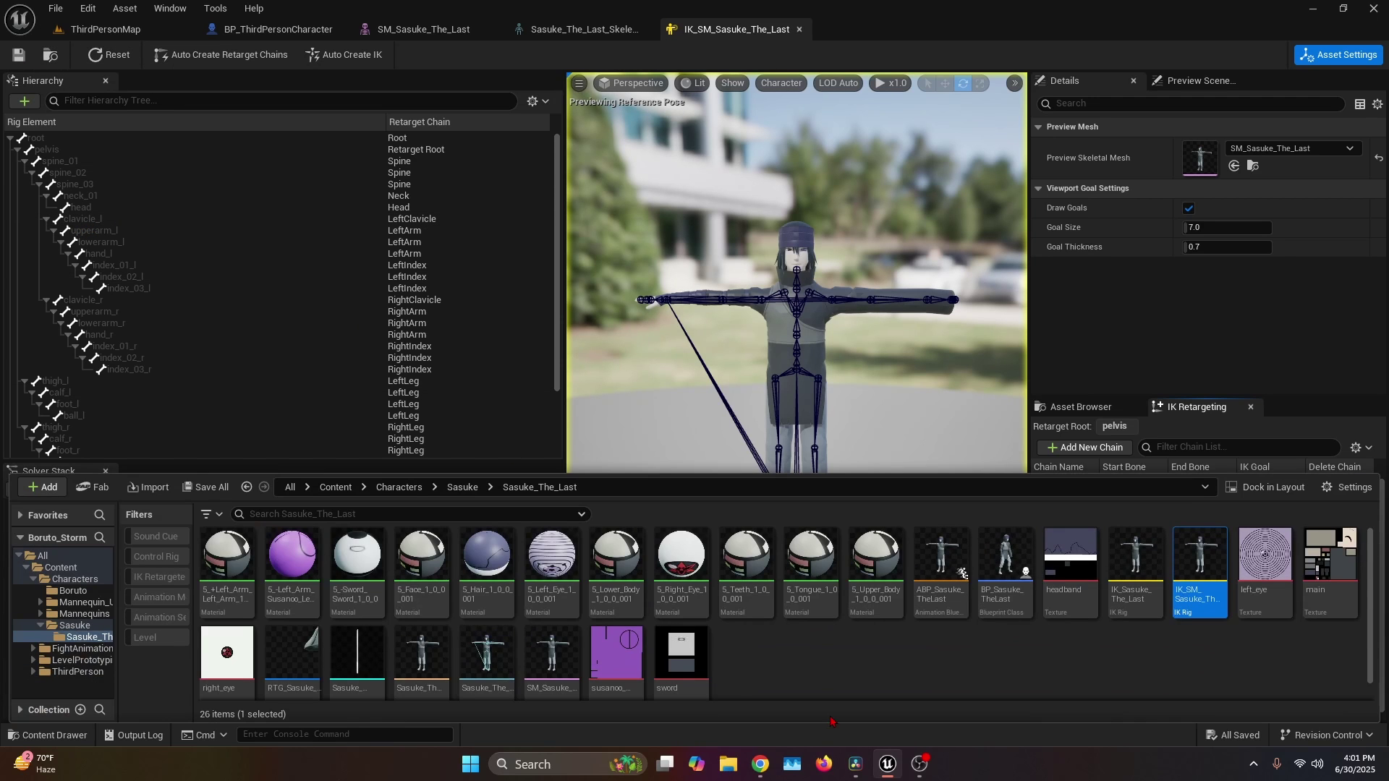
{"action": "right_click", "coordinate": [1209, 597]}
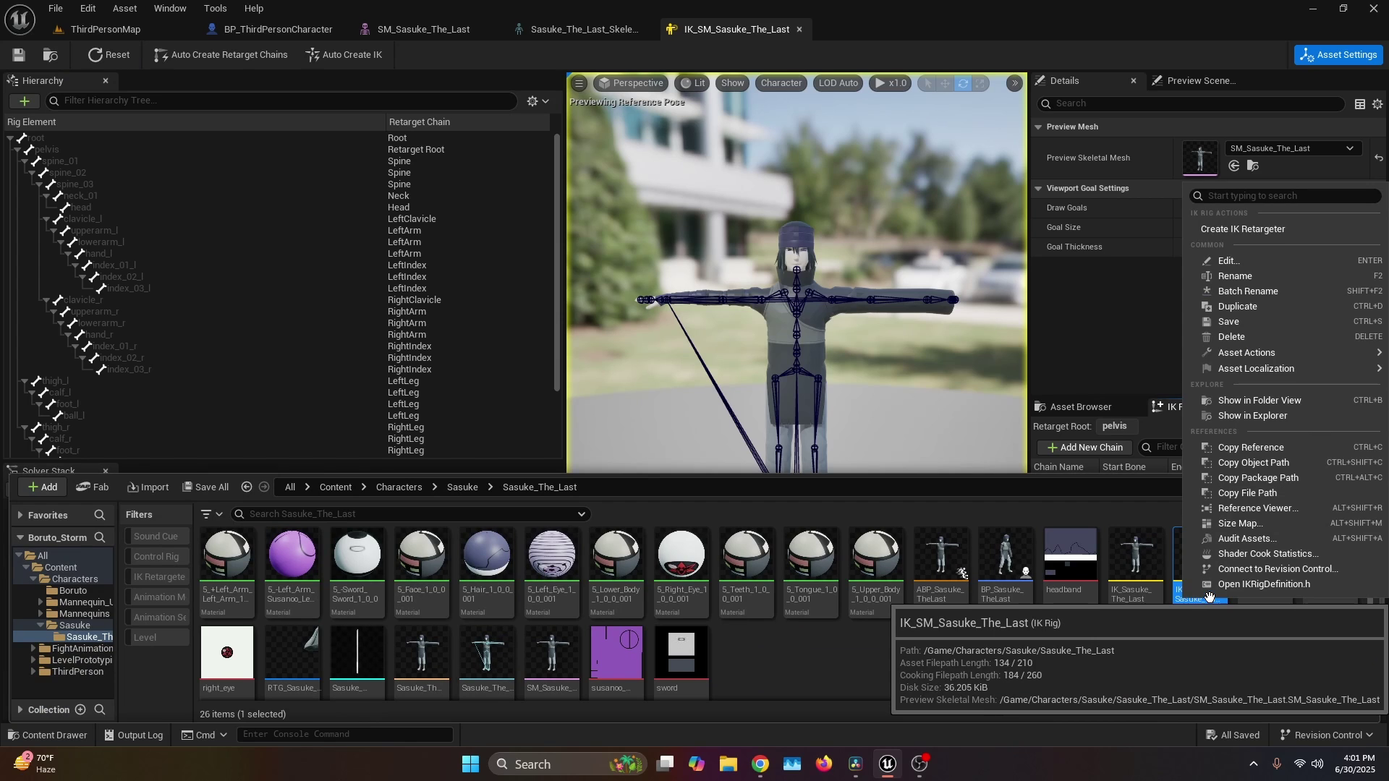
{"action": "left_click", "coordinate": [1272, 230]}
{"action": "double_click", "coordinate": [745, 651]}
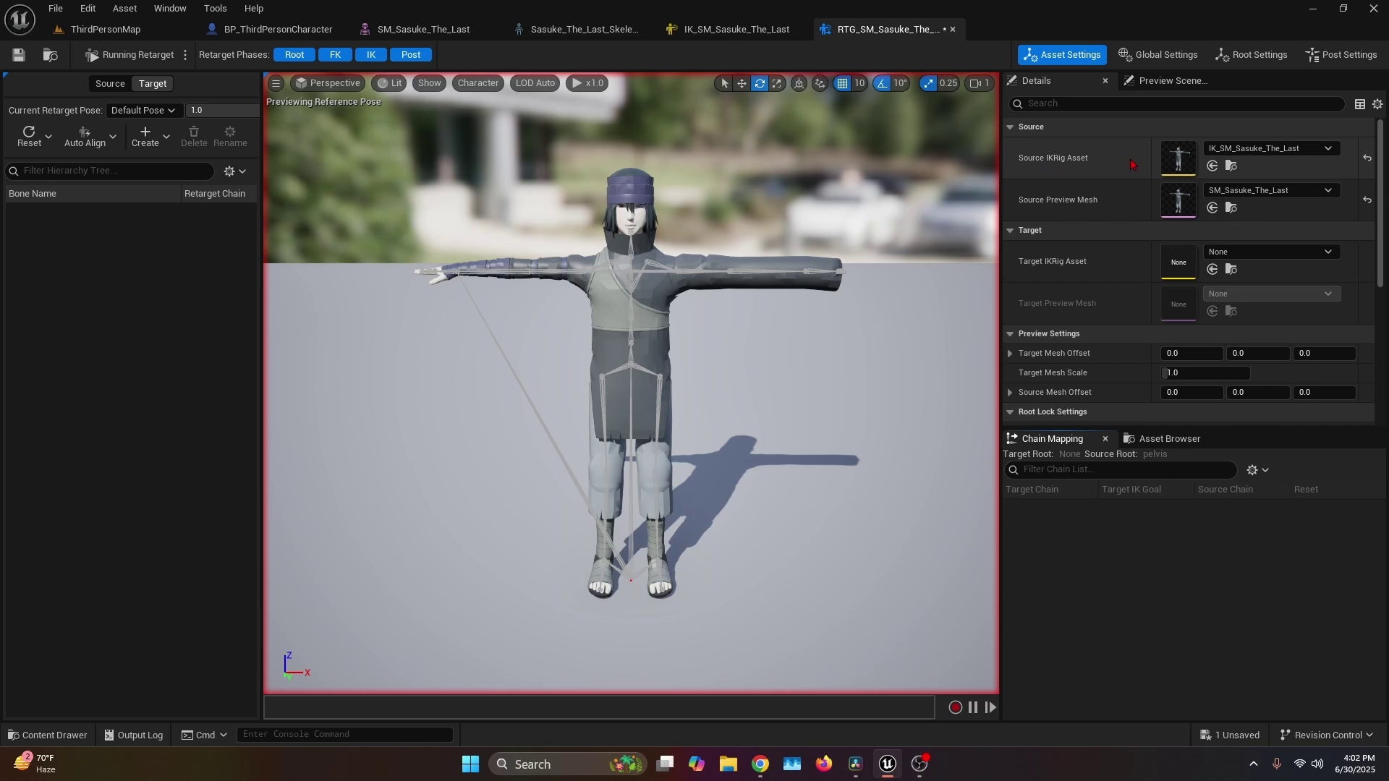
- Assign IK_Mannequin_UE5 as the retargeter's source IK Rig and IK_SM_Sasuke_The_Last as its target IK Rig
{"action": "left_click", "coordinate": [1227, 155]}
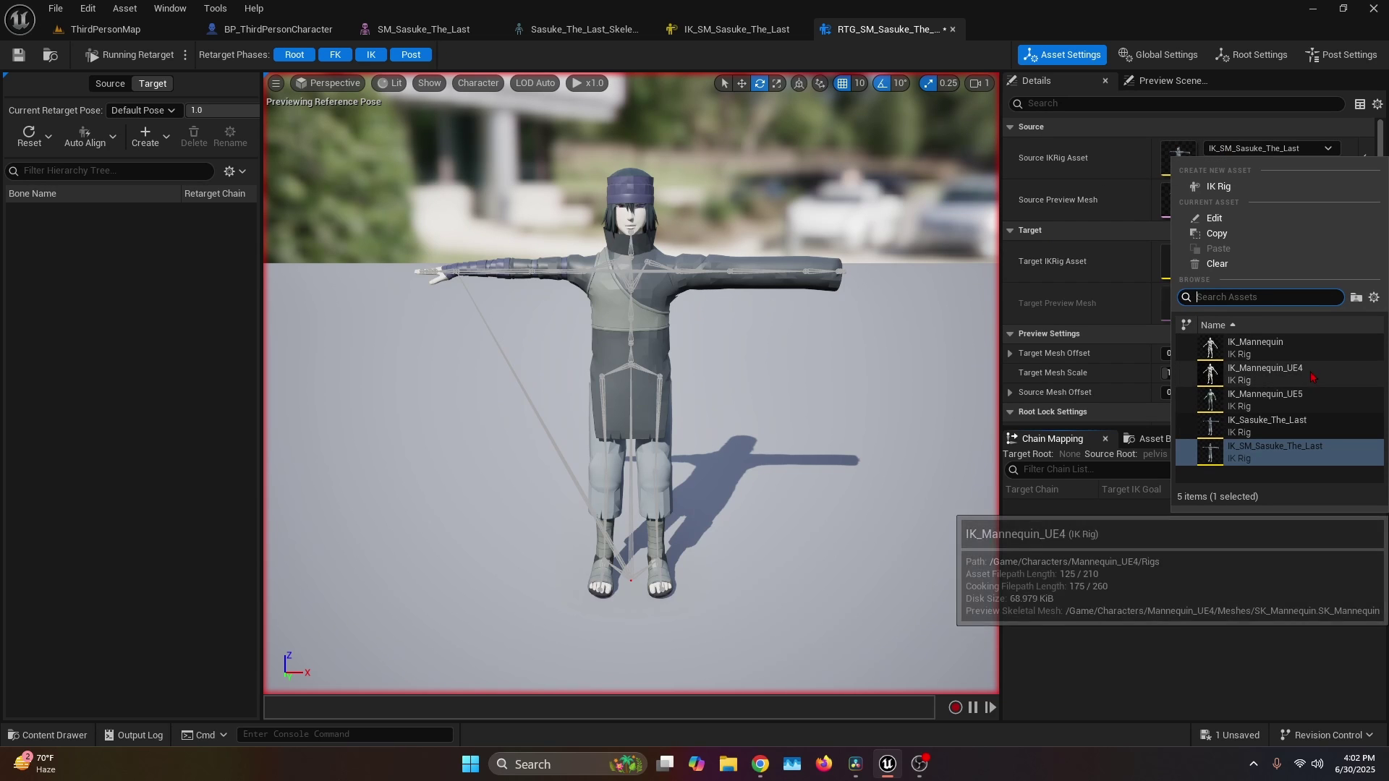
{"action": "left_click", "coordinate": [1276, 408]}
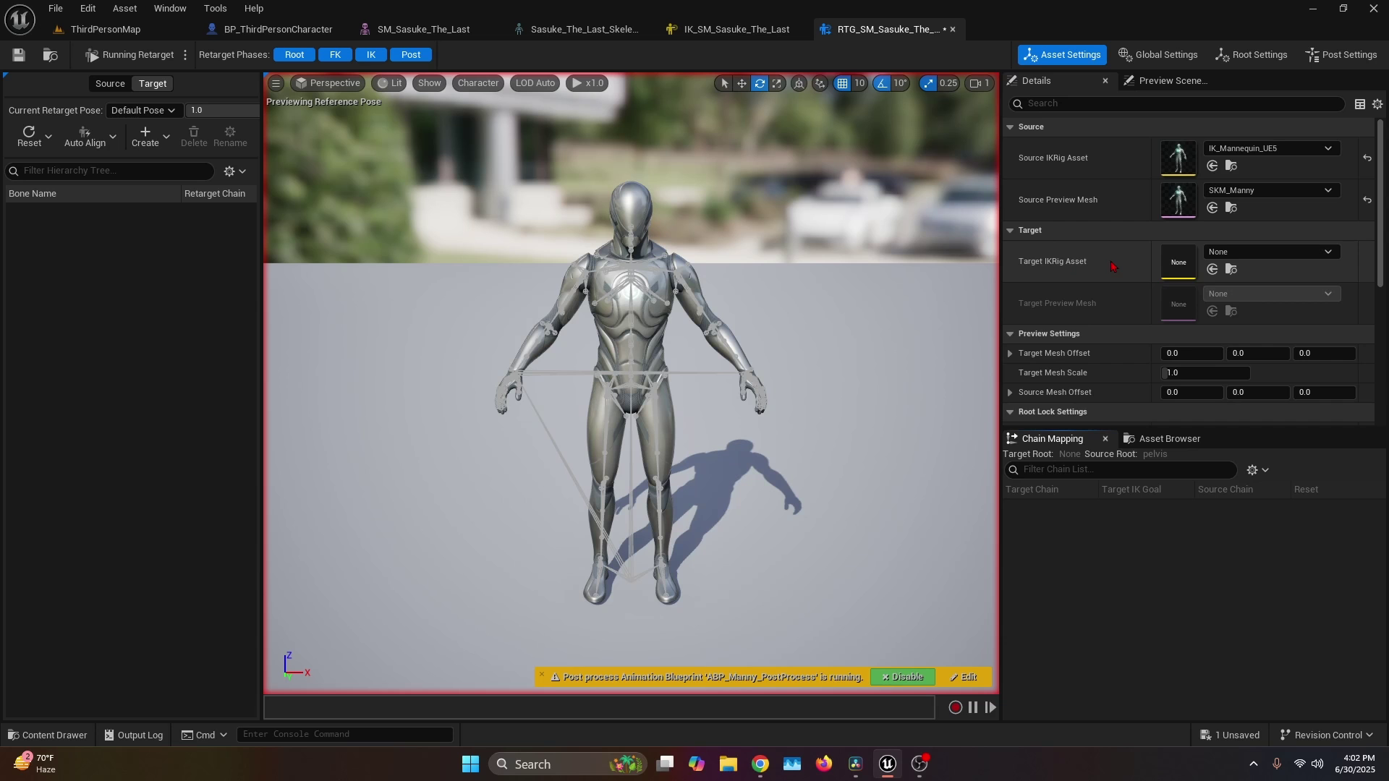
{"action": "left_click", "coordinate": [1258, 253]}
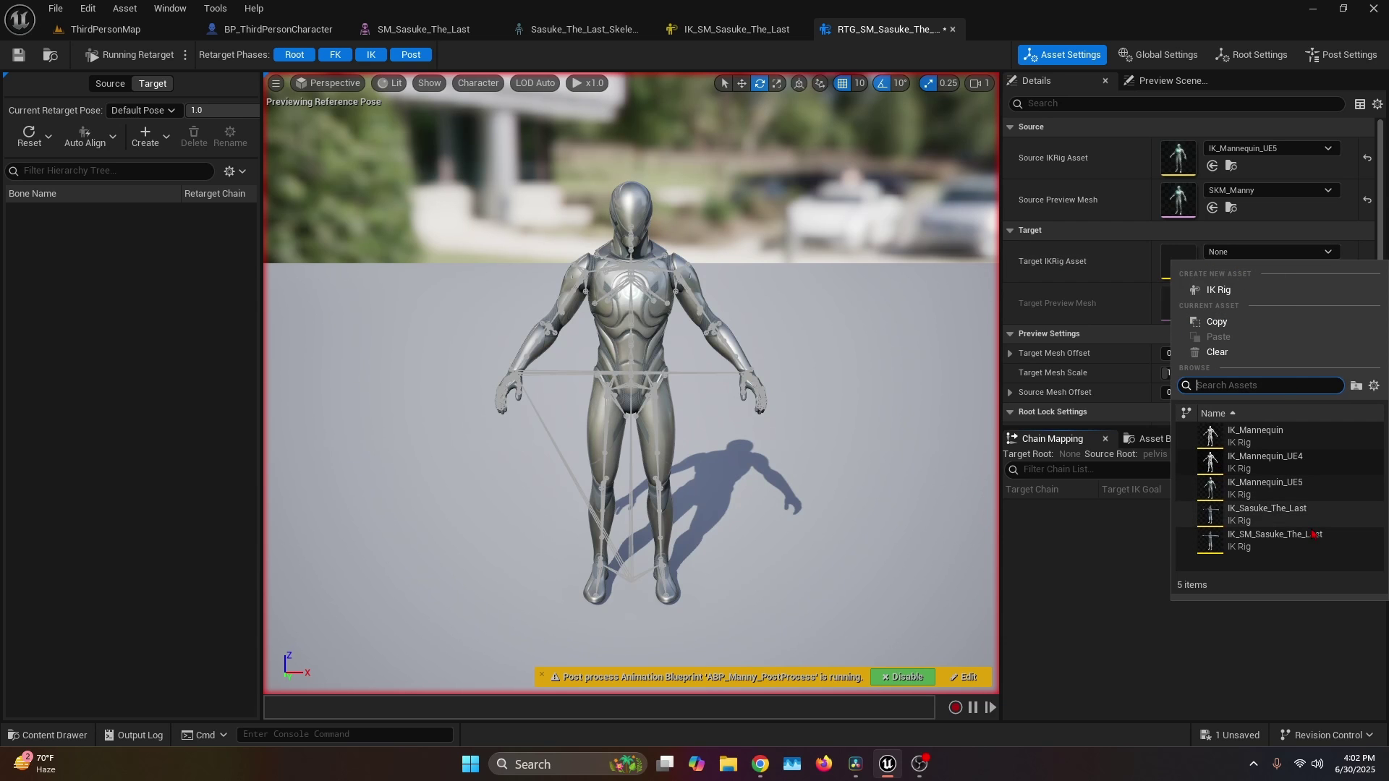
{"action": "left_click", "coordinate": [1302, 551]}
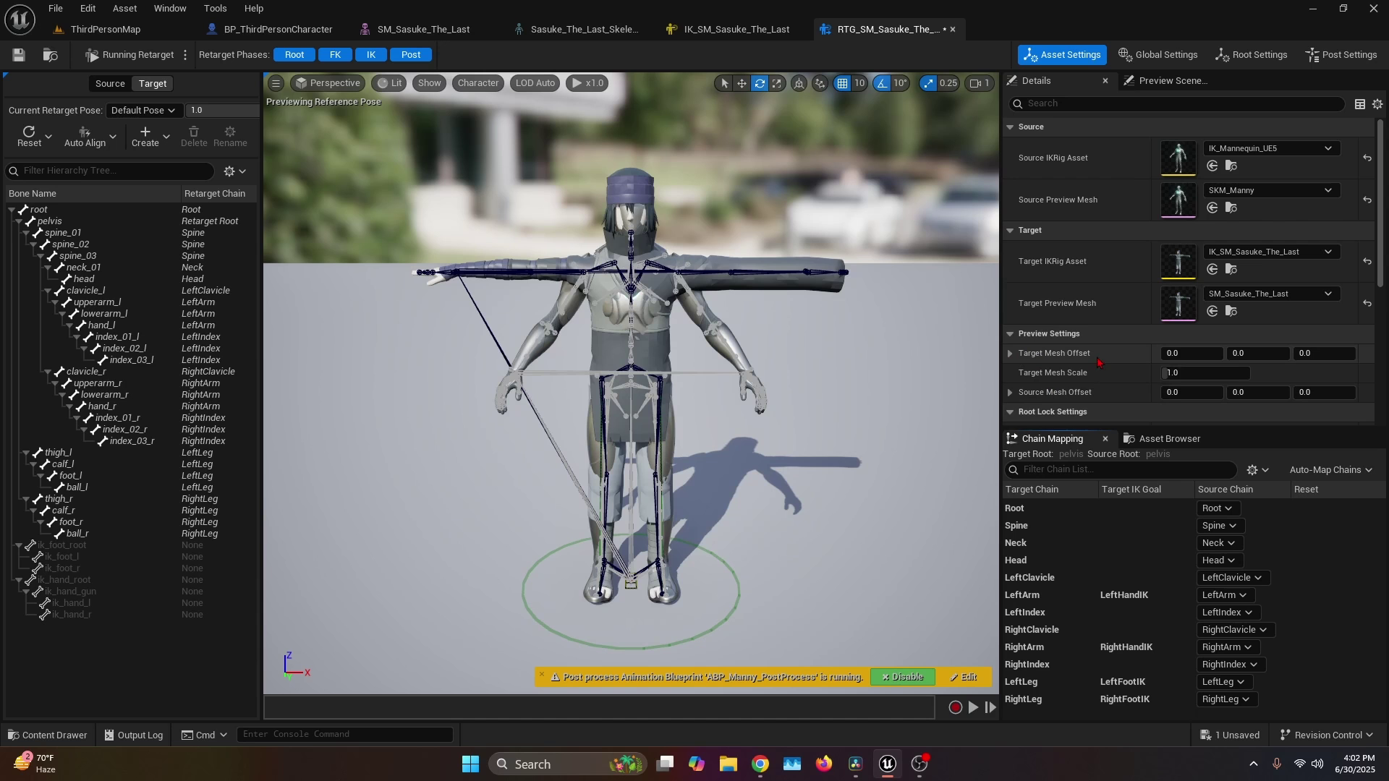
- Set the target mesh offset to 150 in X and switch the retargeter to editing the retarget pose
{"action": "left_click", "coordinate": [1192, 354]}
{"action": "type", "text": "150"}
{"action": "key", "text": "Return"}
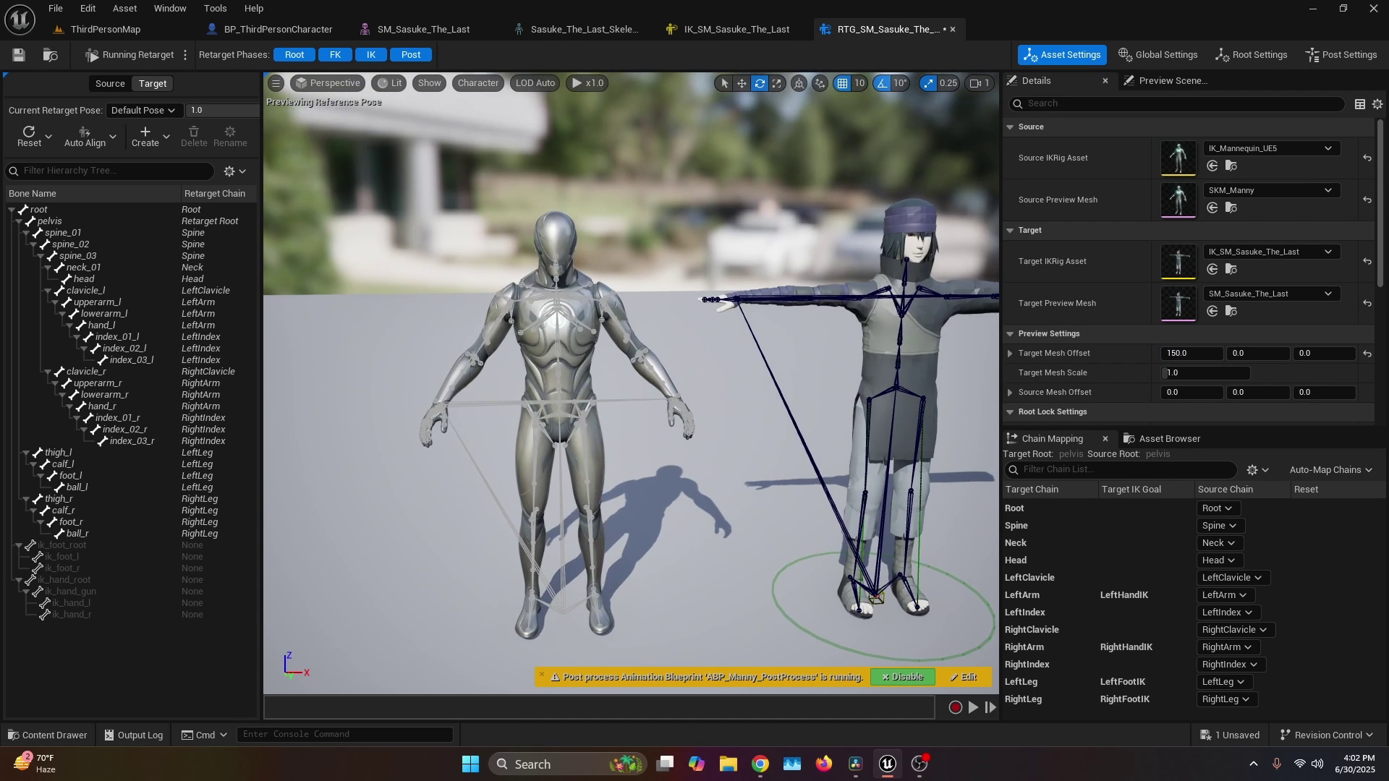
{"action": "left_click", "coordinate": [848, 393]}
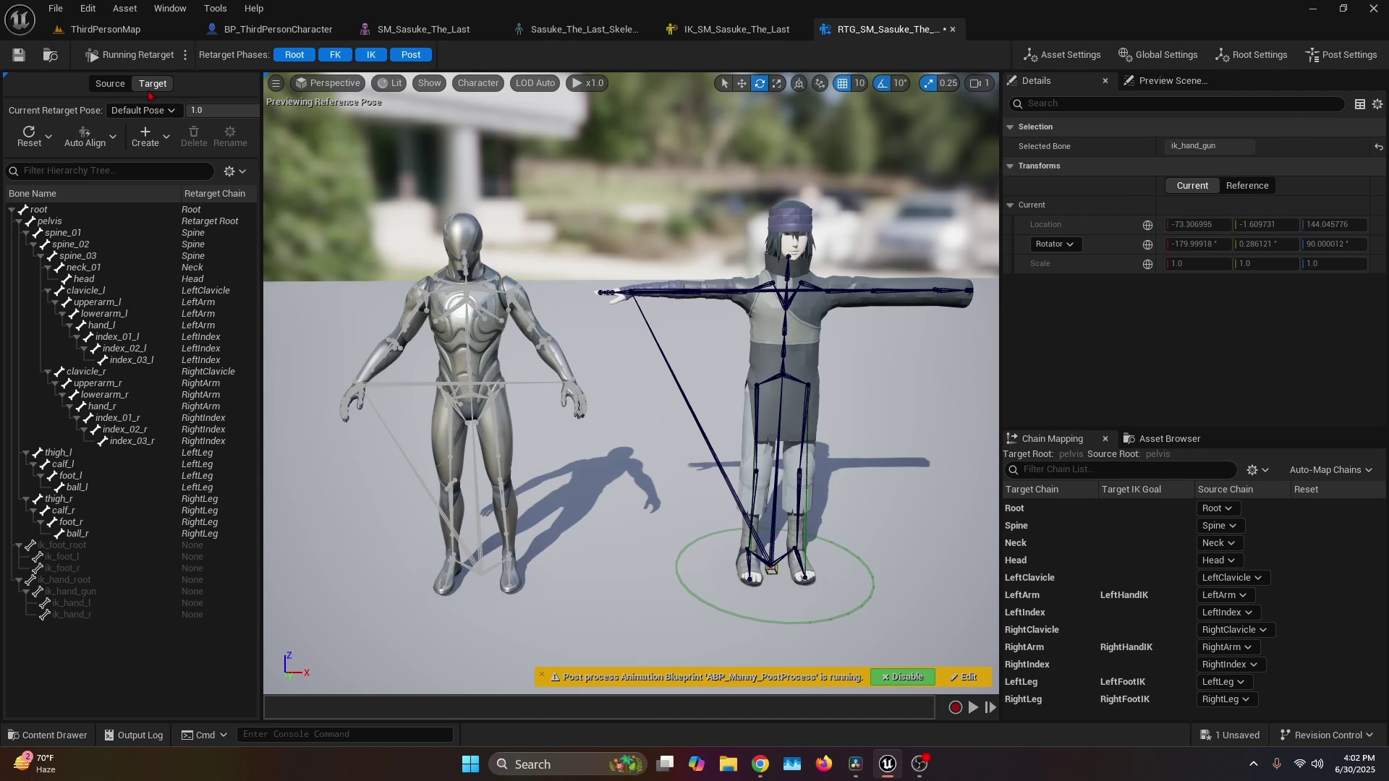
{"action": "left_click", "coordinate": [113, 61]}
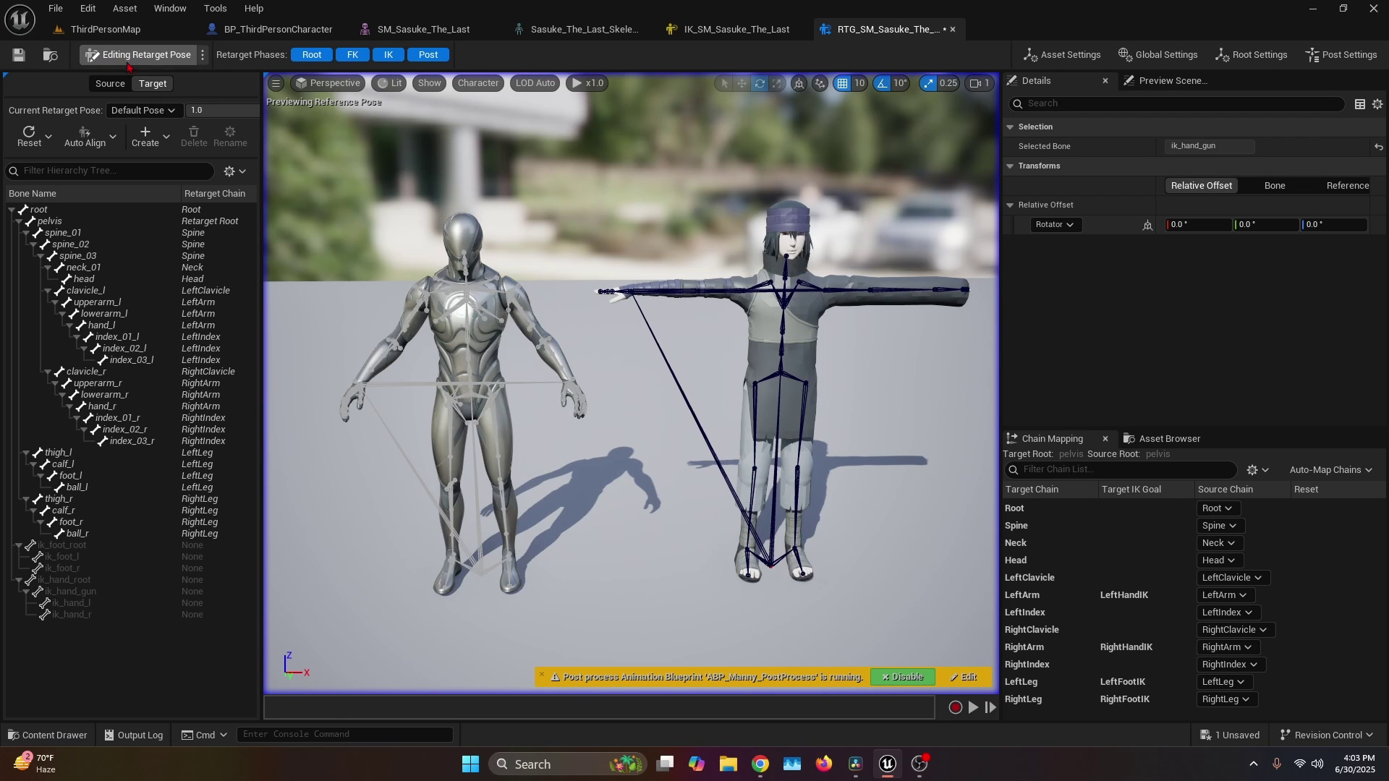
- Rotate the target's lowerarm_r bone about 70° and its upperarm_r bone about 50° in the retarget pose
{"action": "key", "text": "ctrl+z"}
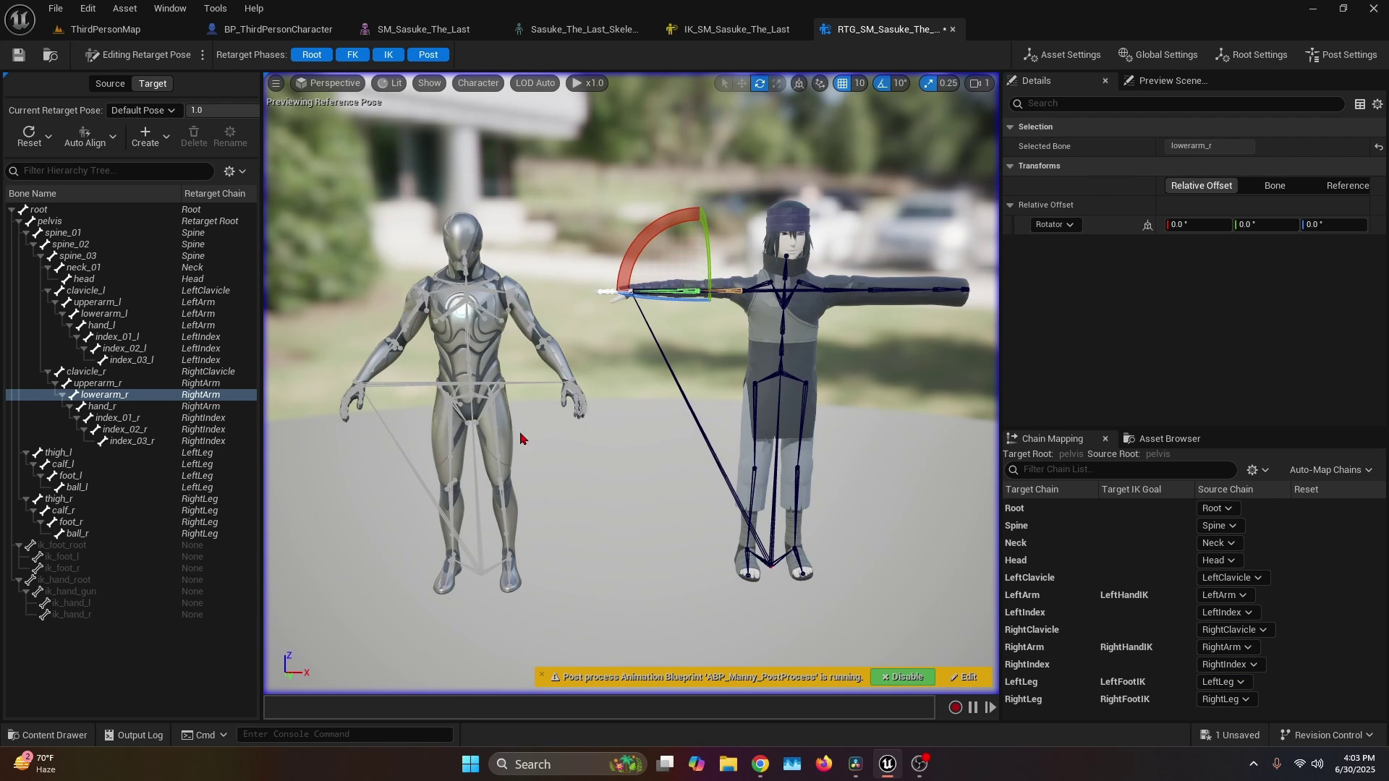
{"action": "left_click_drag", "start_coordinate": [655, 230], "coordinate": [762, 282]}
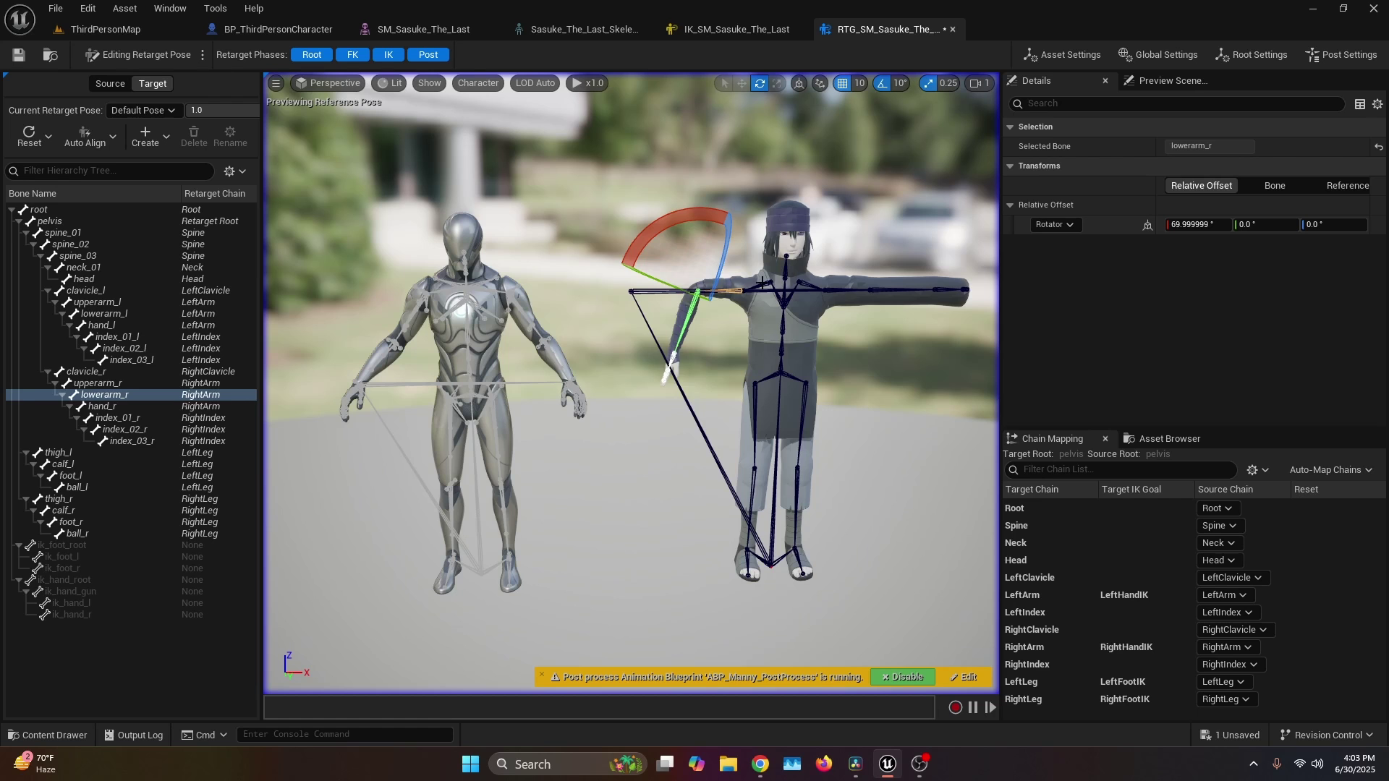
{"action": "left_click", "coordinate": [738, 272]}
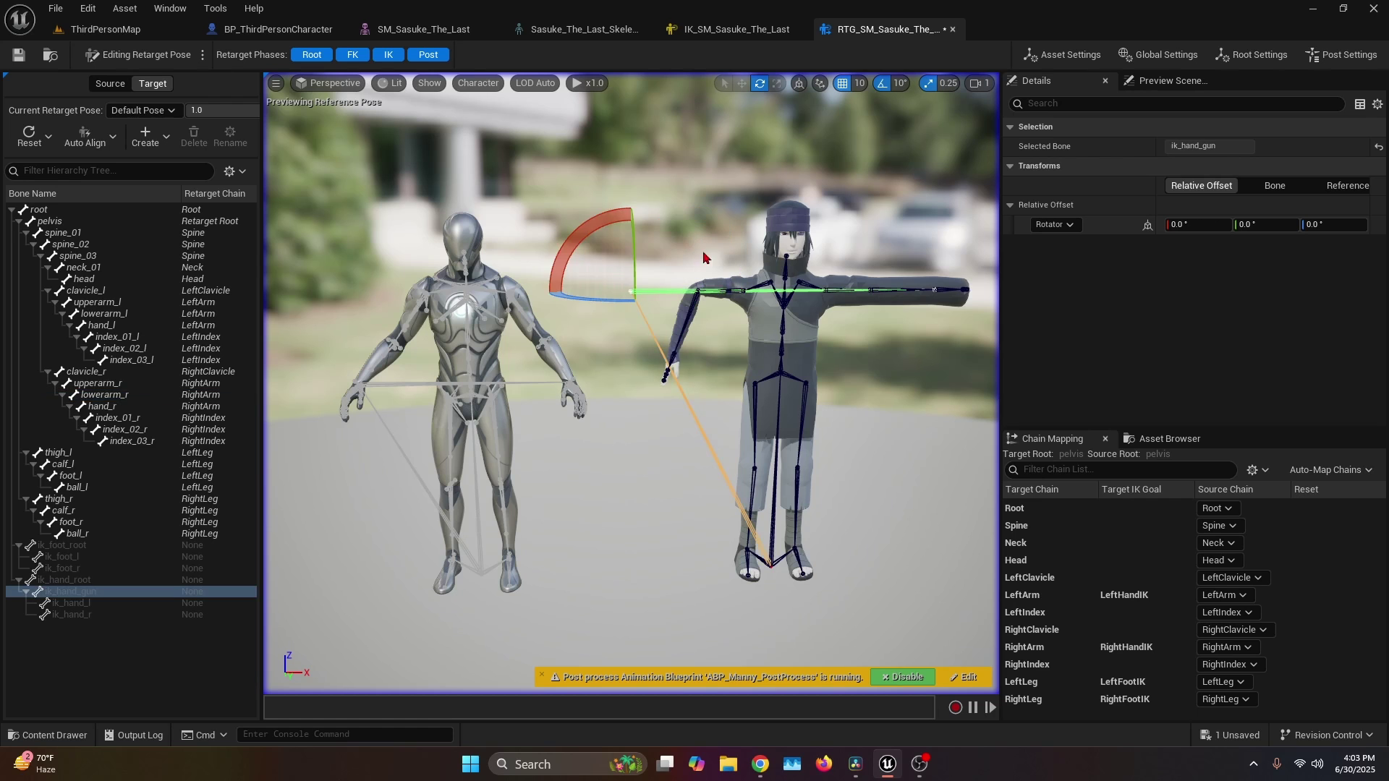
{"action": "left_click", "coordinate": [725, 289]}
{"action": "left_click_drag", "start_coordinate": [685, 250], "coordinate": [705, 332]}
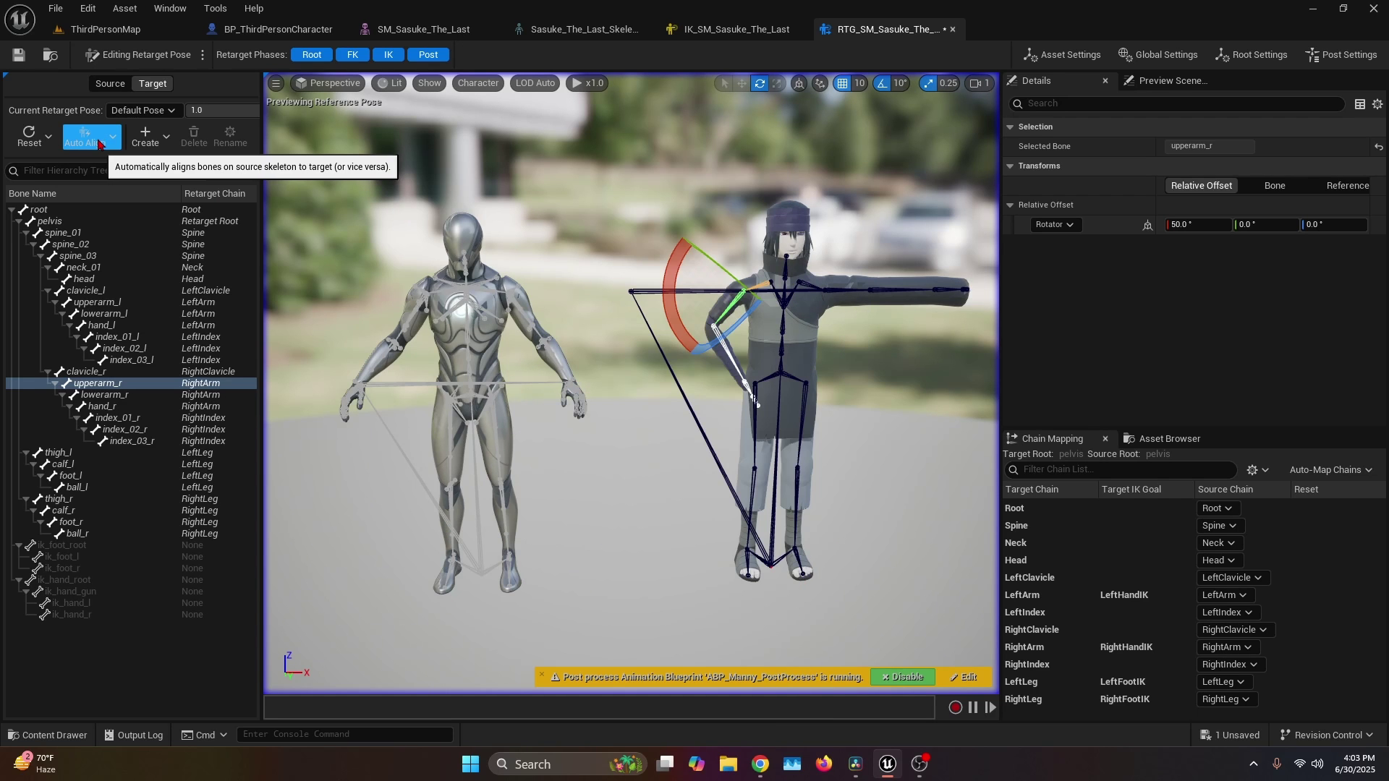
- Auto-align all bones of the target skeleton to the source mannequin's pose
{"action": "left_click", "coordinate": [100, 145]}
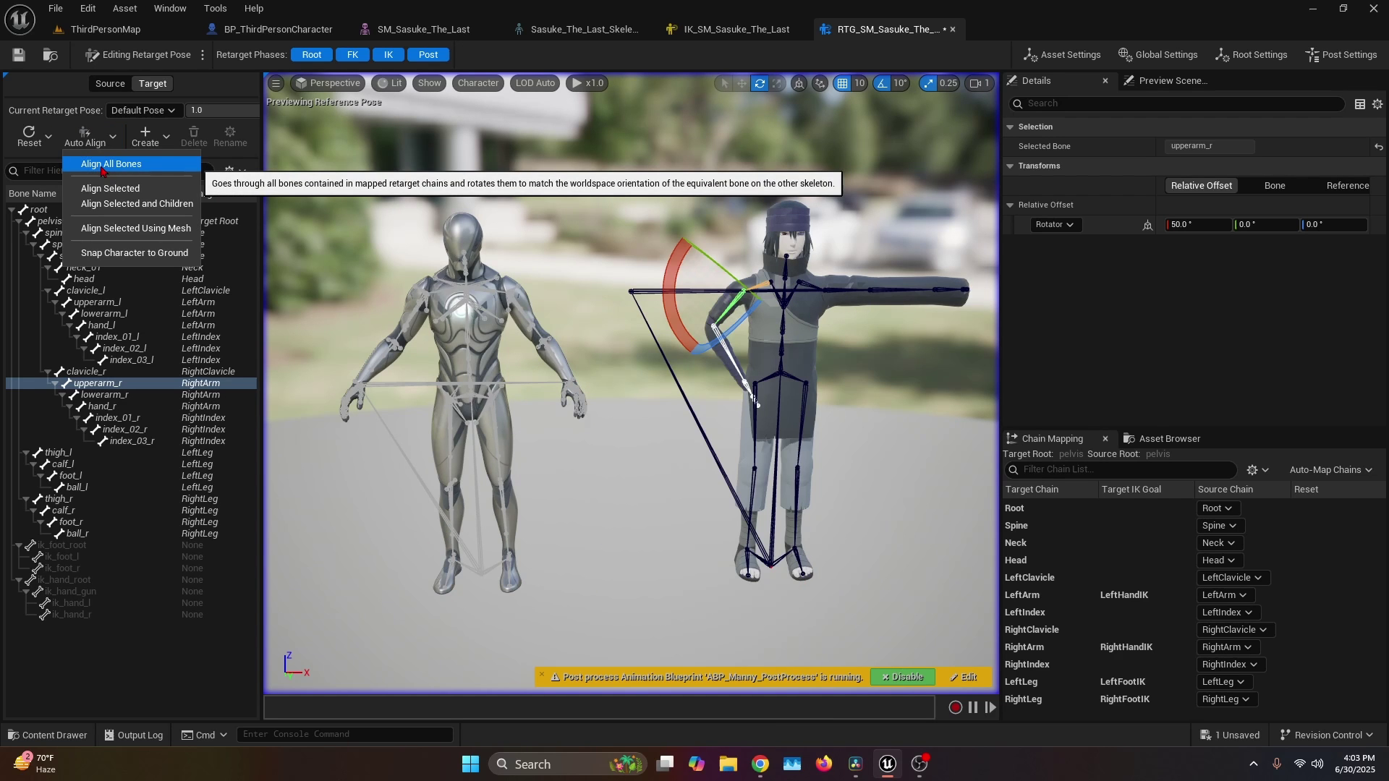
{"action": "left_click", "coordinate": [102, 165]}
{"action": "right_click_drag", "start_coordinate": [615, 415], "coordinate": [600, 415]}
{"action": "right_click_drag", "start_coordinate": [699, 432], "coordinate": [644, 432]}
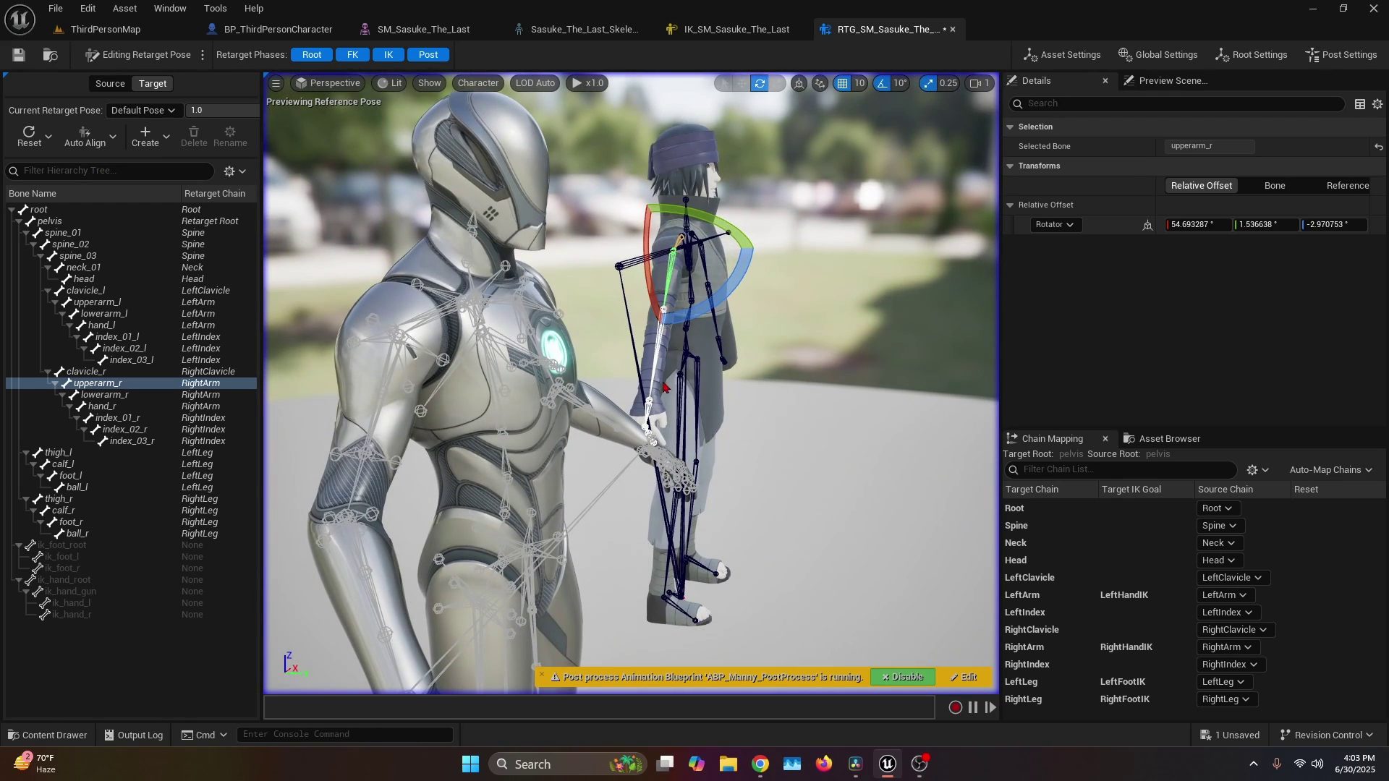
- Rotate the target's lowerarm_r bone 20° so the forearm bends forward like the mannequin's
{"action": "right_click_drag", "start_coordinate": [416, 467], "coordinate": [416, 467]}
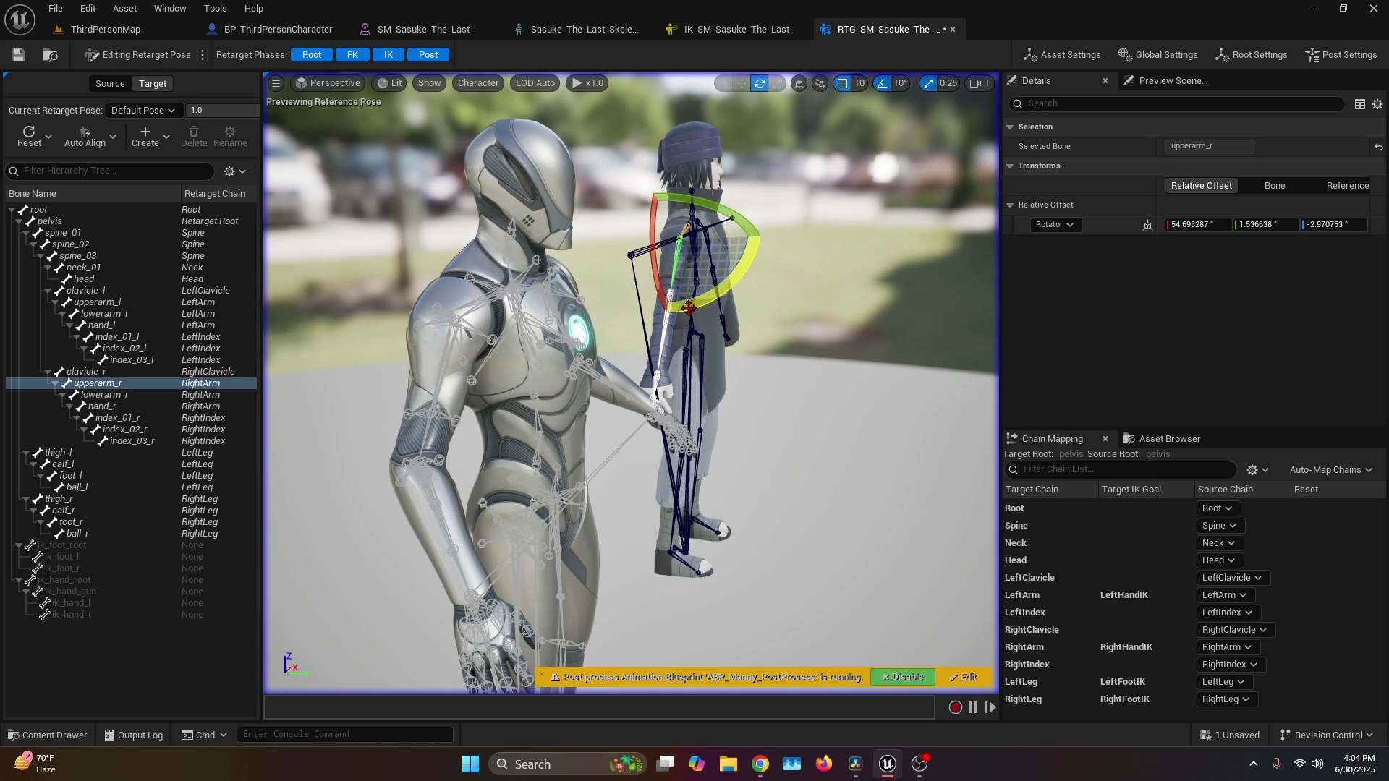
{"action": "left_click", "coordinate": [663, 333]}
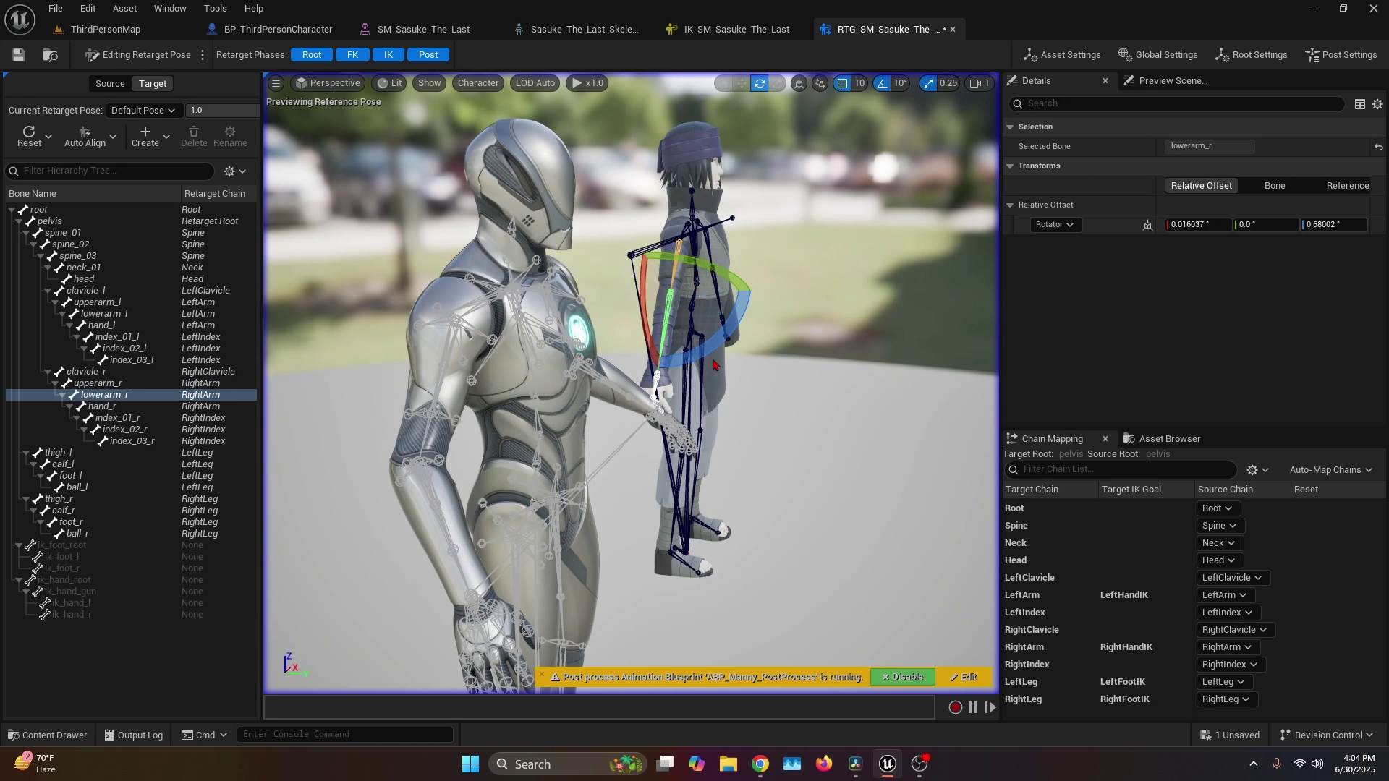
{"action": "left_click_drag", "start_coordinate": [711, 358], "coordinate": [727, 336]}
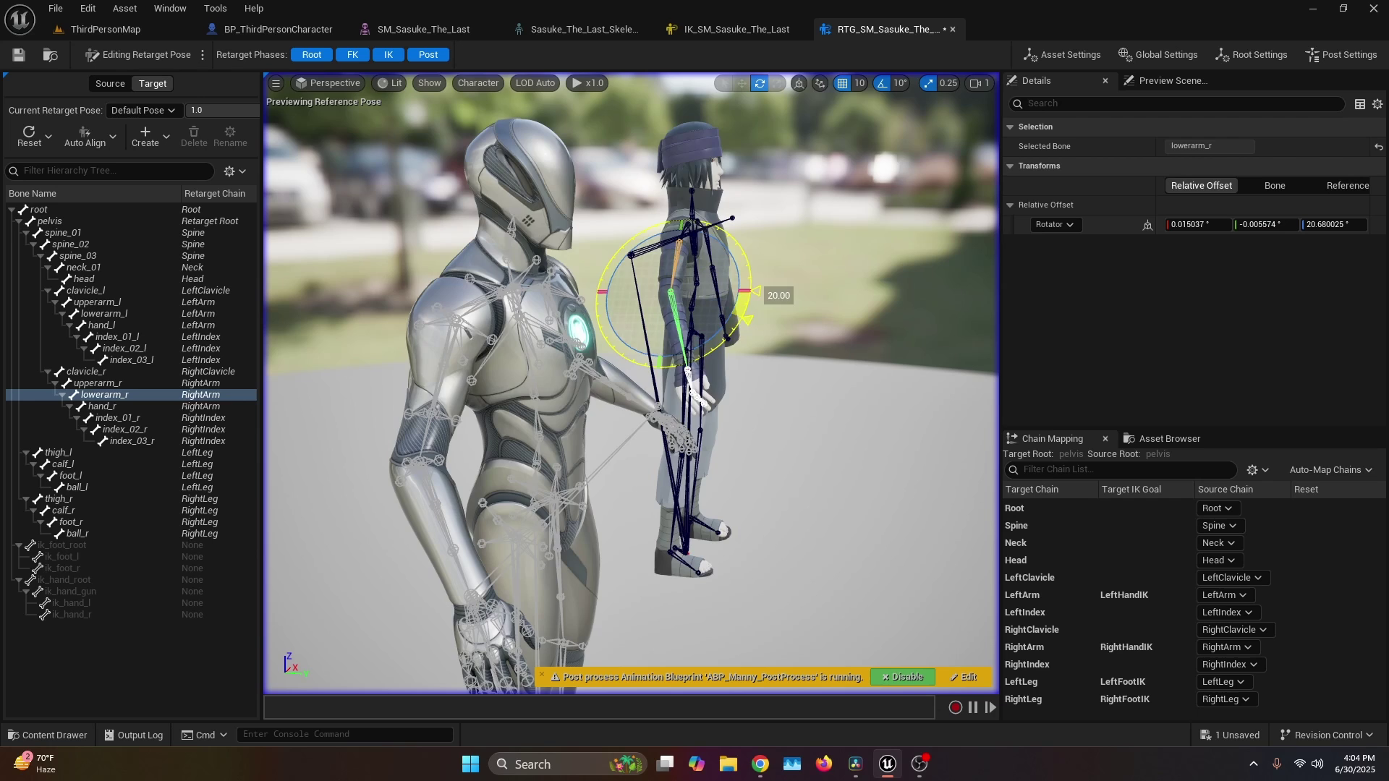
- Bend the target's lowerarm_l bone forward to a Z offset of about -20.68° and save the retargeter
{"action": "scroll", "coordinate": [631, 384], "scroll_direction": "up", "scroll_amount": 10}
{"action": "scroll", "coordinate": [631, 383], "scroll_direction": "down", "scroll_amount": 3}
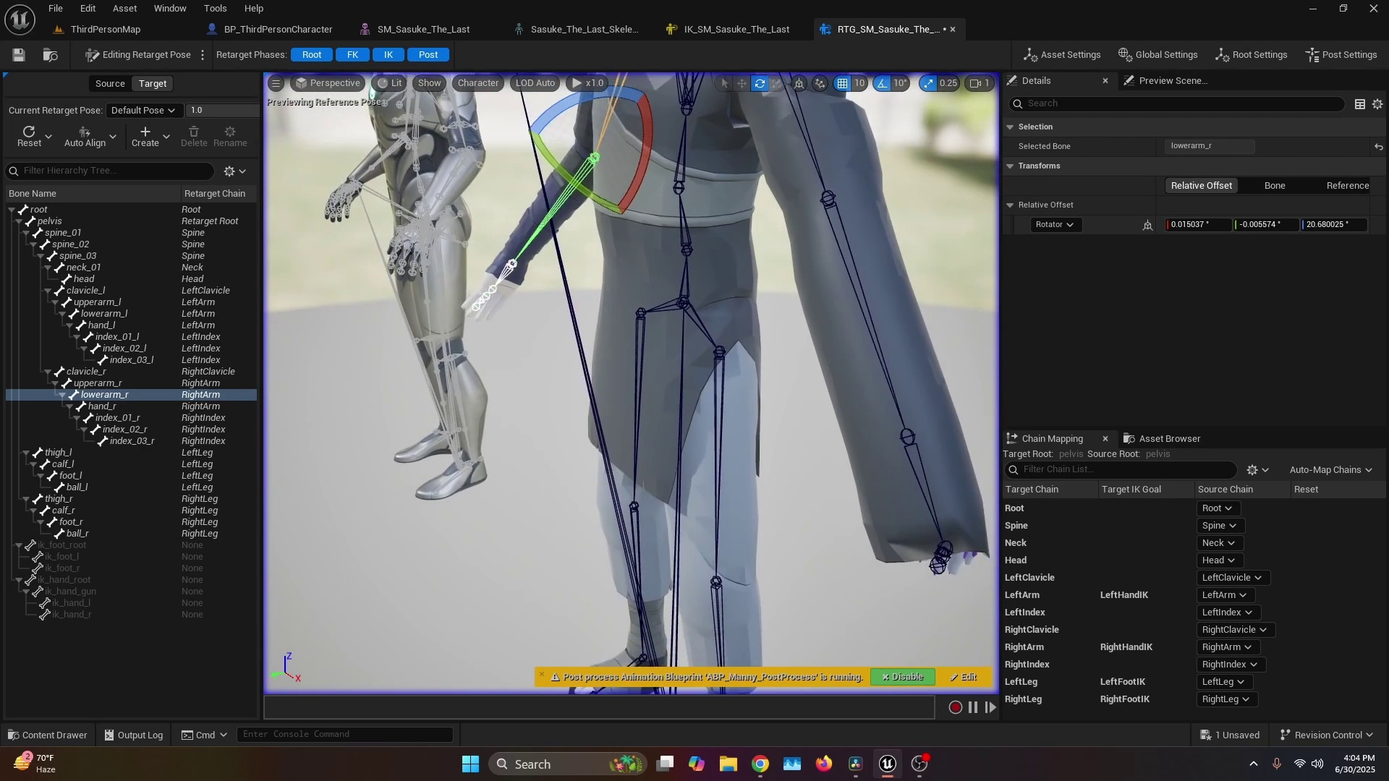
{"action": "scroll", "coordinate": [631, 384], "scroll_direction": "down", "scroll_amount": 5}
{"action": "left_click", "coordinate": [742, 463]}
{"action": "key", "text": "ctrl+s"}
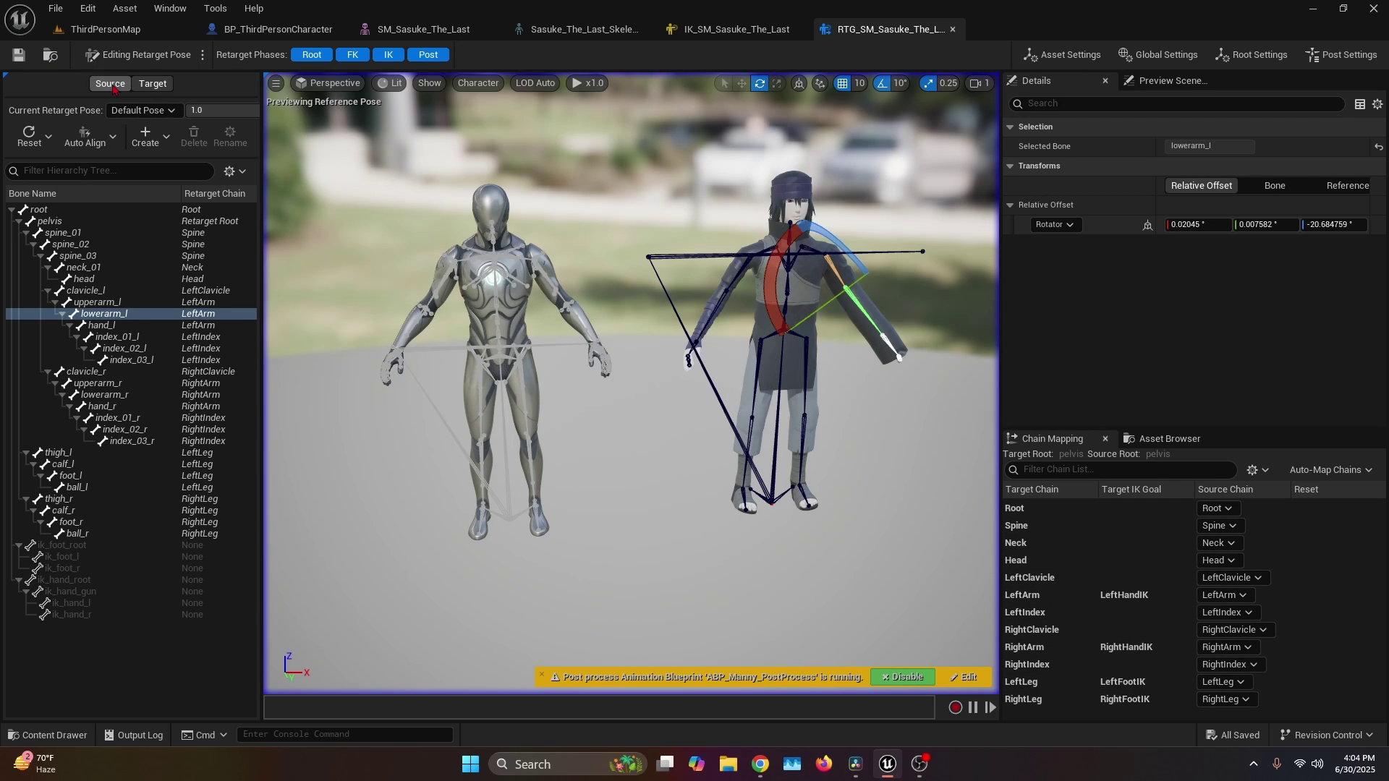
- Create an Animation Blueprint from the SM_Sasuke_The_Last skeletal mesh and name it ABP_Test
{"action": "key", "text": "ctrl+space"}
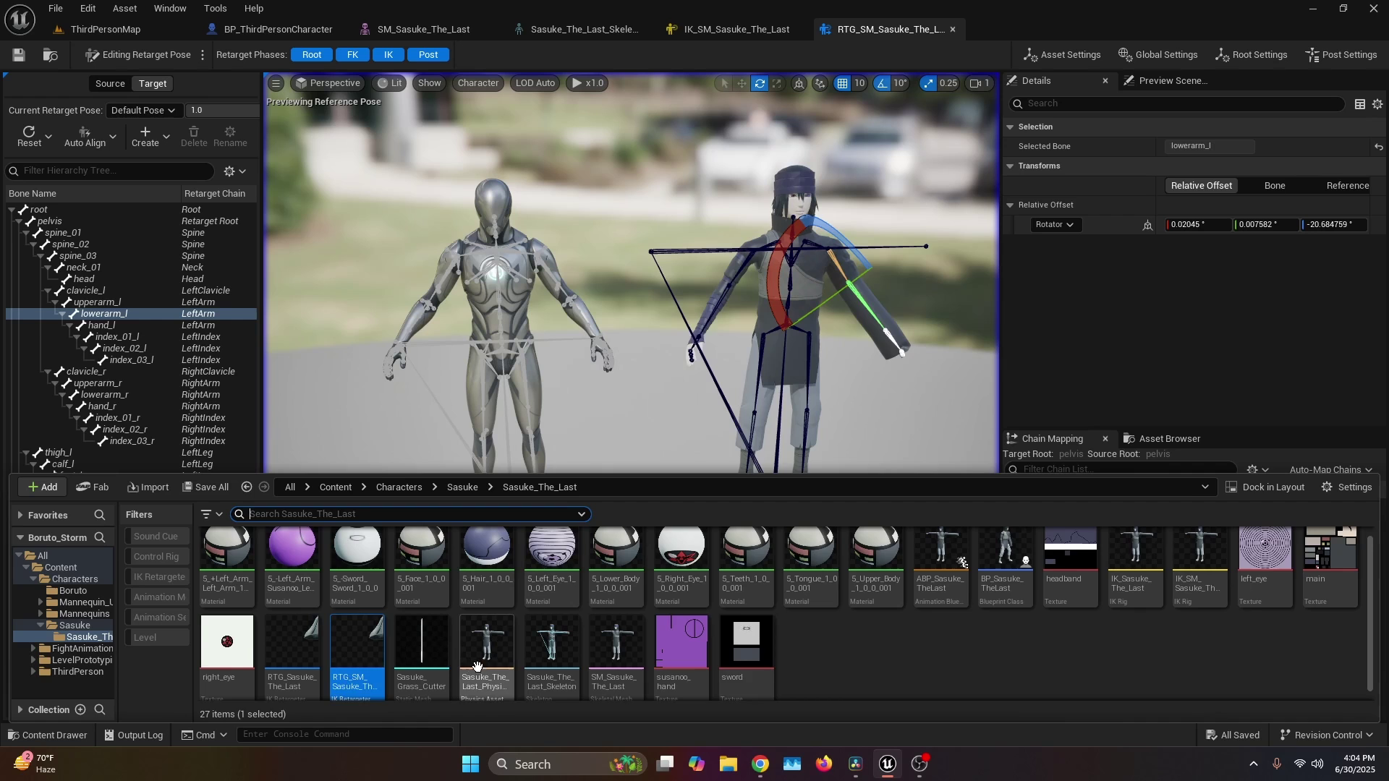
{"action": "scroll", "coordinate": [616, 651], "scroll_direction": "down", "scroll_amount": 1}
{"action": "right_click", "coordinate": [616, 645]}
{"action": "mouse_move", "coordinate": [666, 122]}
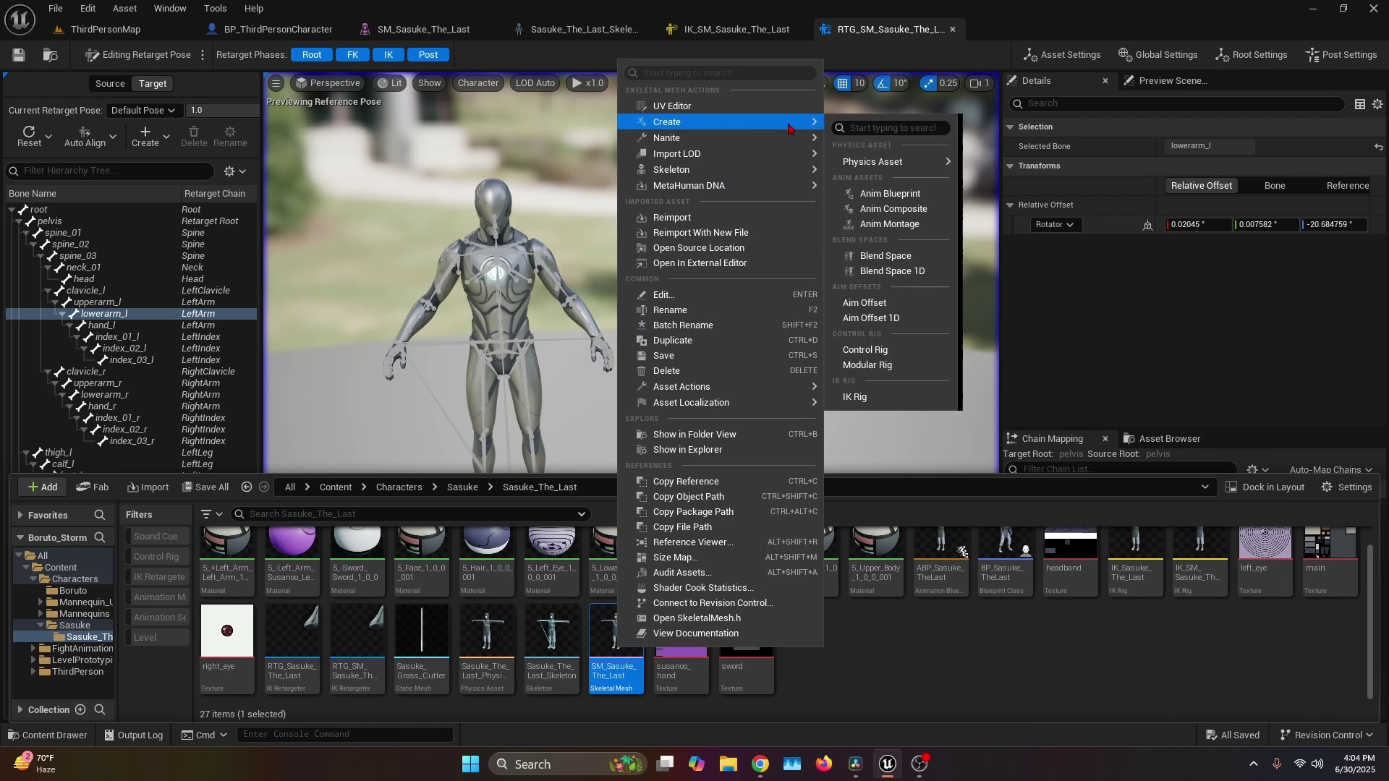
{"action": "left_click", "coordinate": [897, 195]}
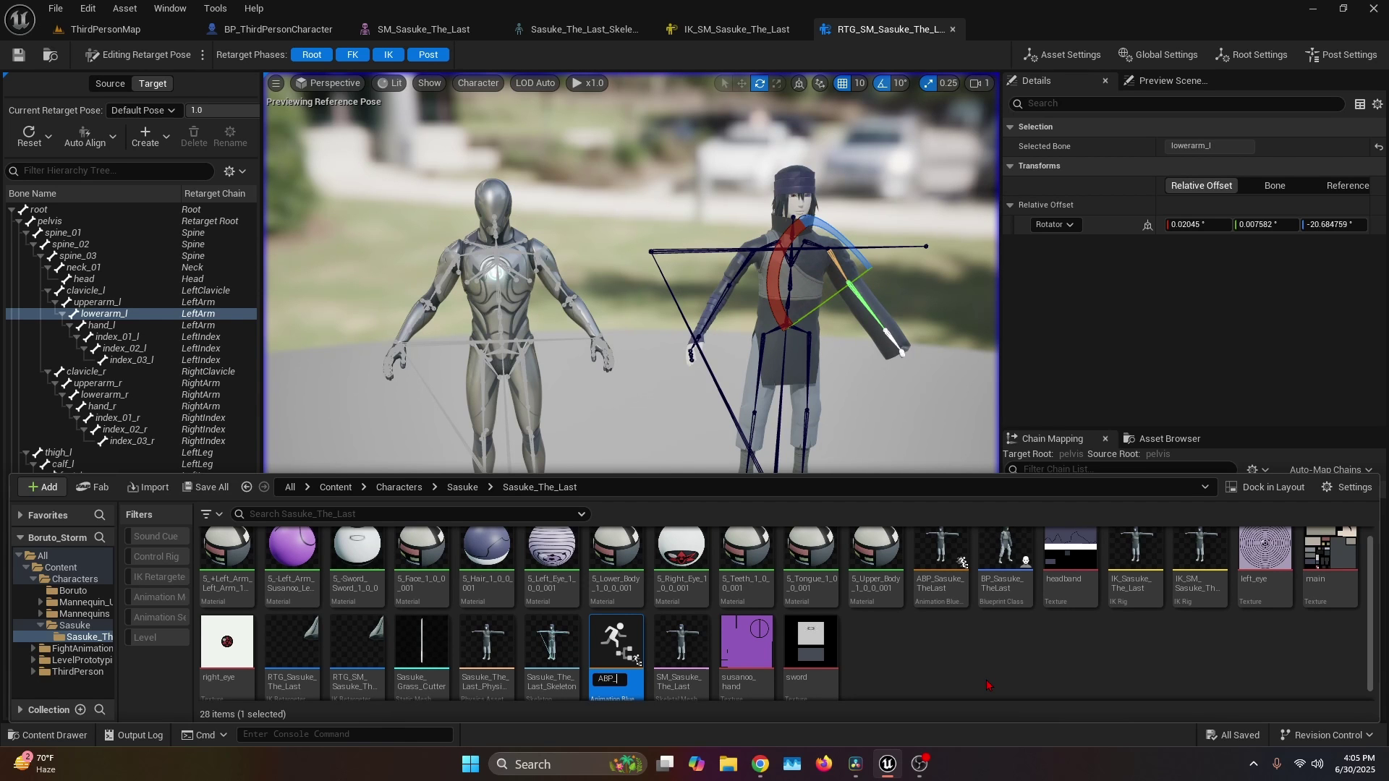
{"action": "type", "text": "ABP_Test"}
{"action": "key", "text": "Return"}
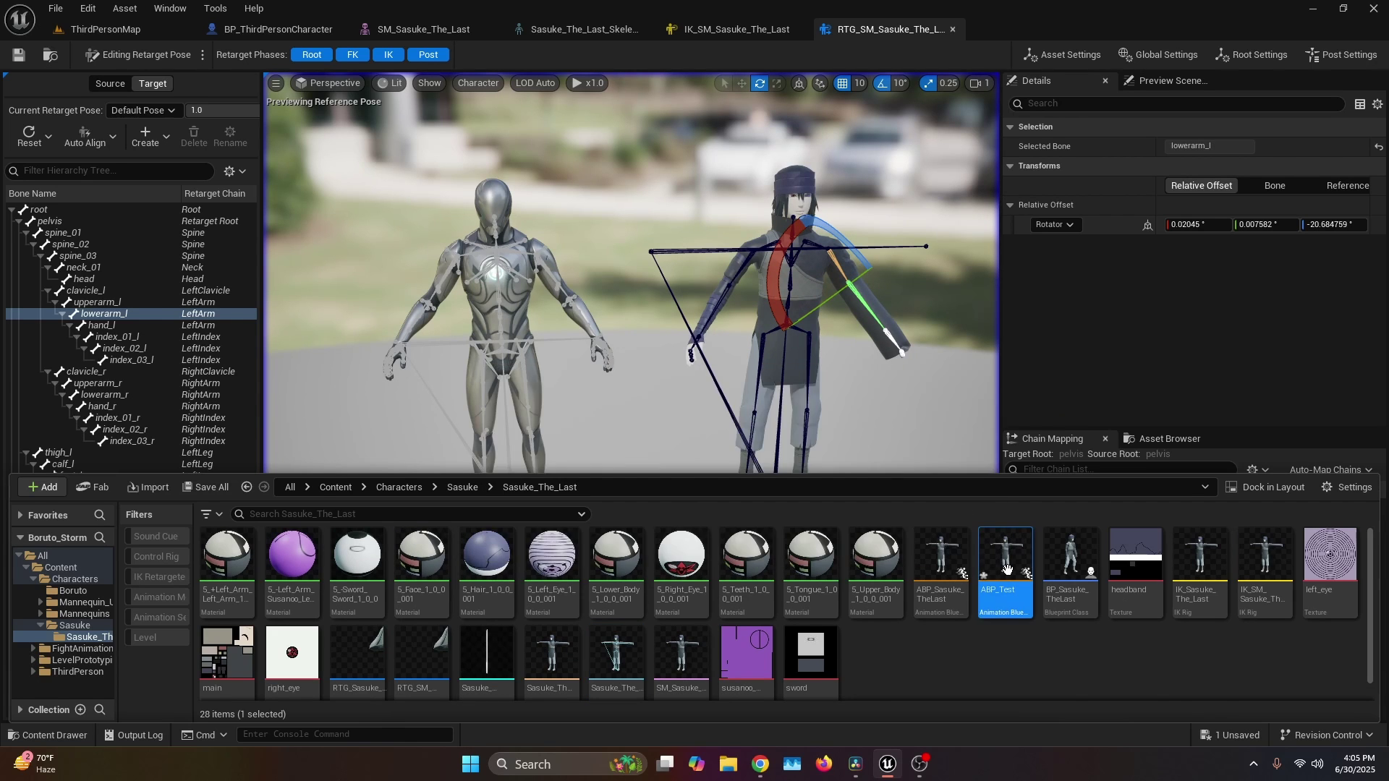
- In ABP_Test's AnimGraph, add a Retarget Pose From Mesh node and connect its pose output to the Output Pose result
{"action": "double_click", "coordinate": [615, 641]}
{"action": "right_click", "coordinate": [548, 350]}
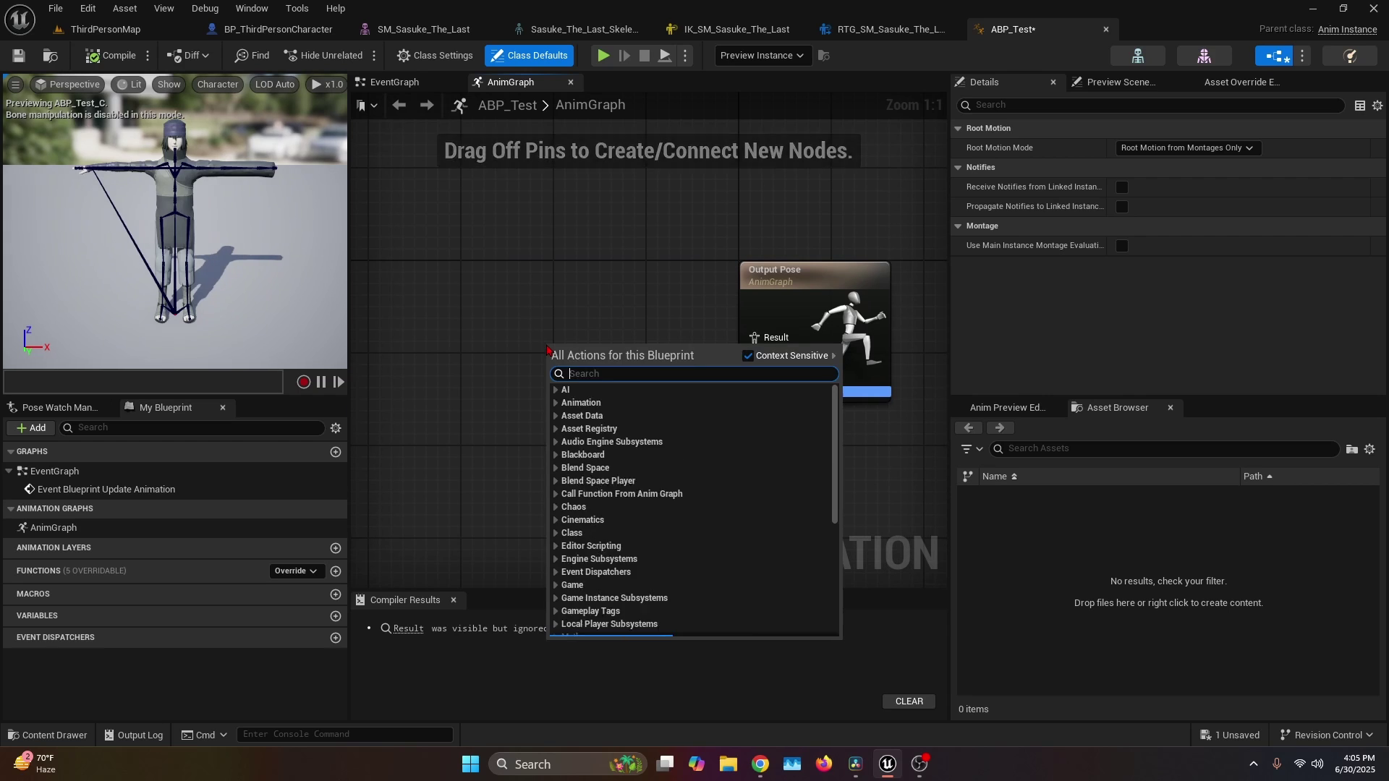
{"action": "type", "text": "retarget"}
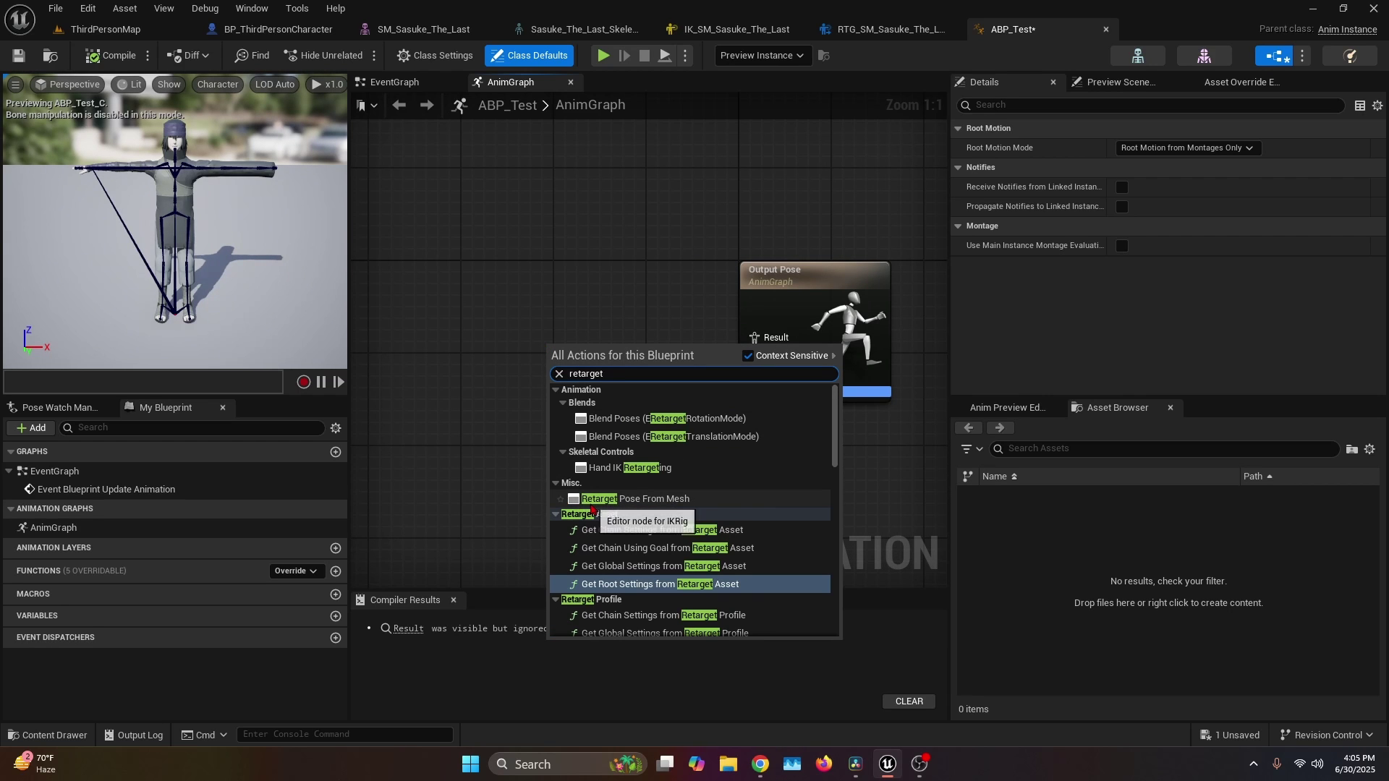
{"action": "left_click", "coordinate": [642, 503]}
{"action": "left_click_drag", "start_coordinate": [615, 351], "coordinate": [534, 351]}
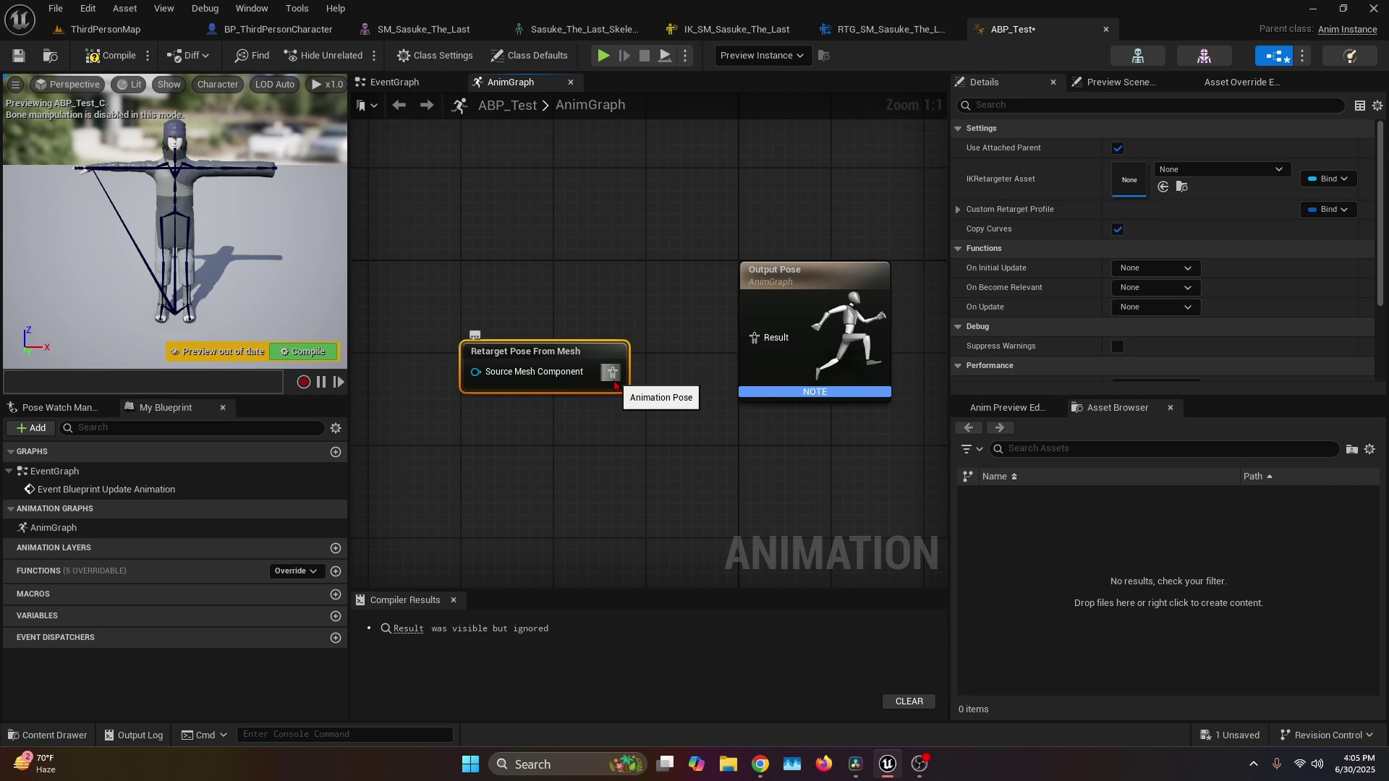
{"action": "left_click_drag", "start_coordinate": [613, 372], "coordinate": [757, 341]}
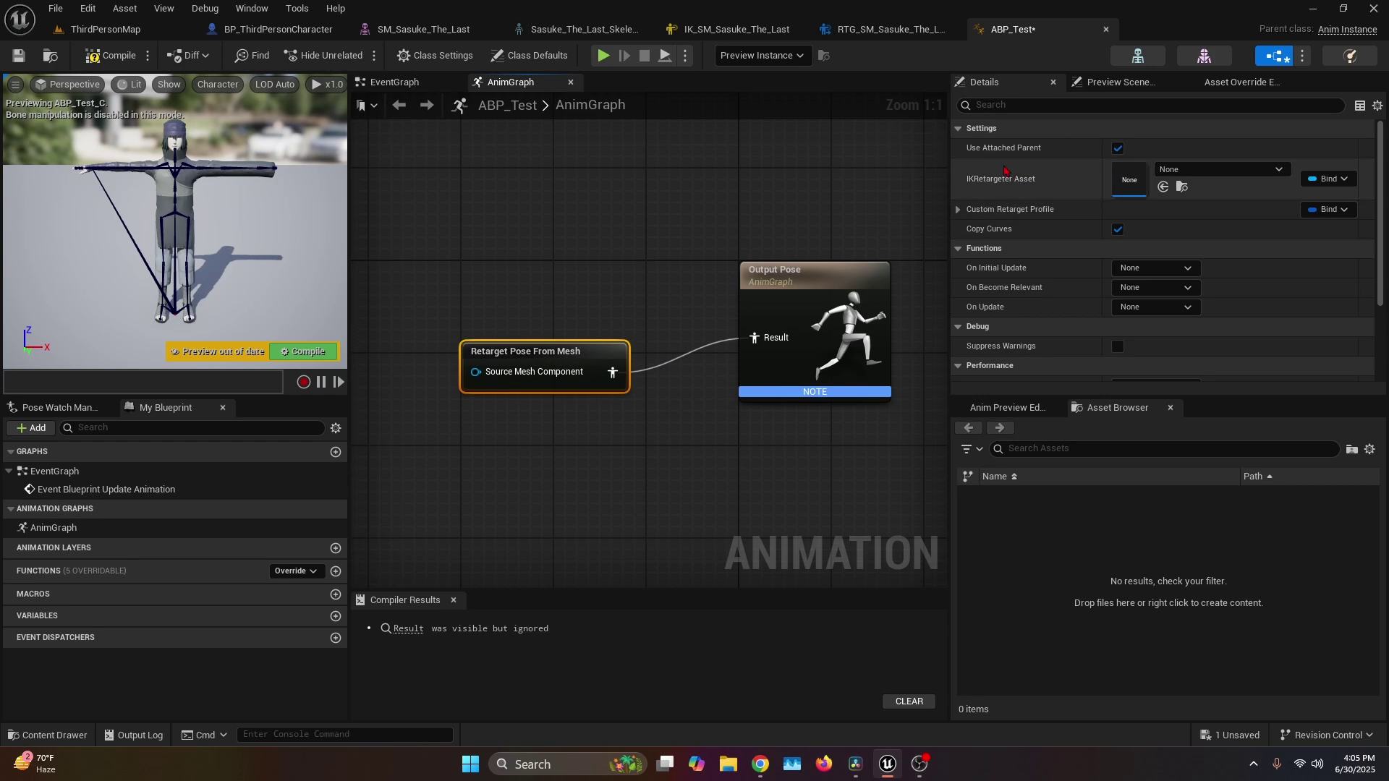
- Assign RTG_SM_Sasuke_The_Last as the Retarget Pose From Mesh node's IKRetargeter Asset, then compile and save ABP_Test
{"action": "right_click_drag", "start_coordinate": [625, 347], "coordinate": [627, 360]}
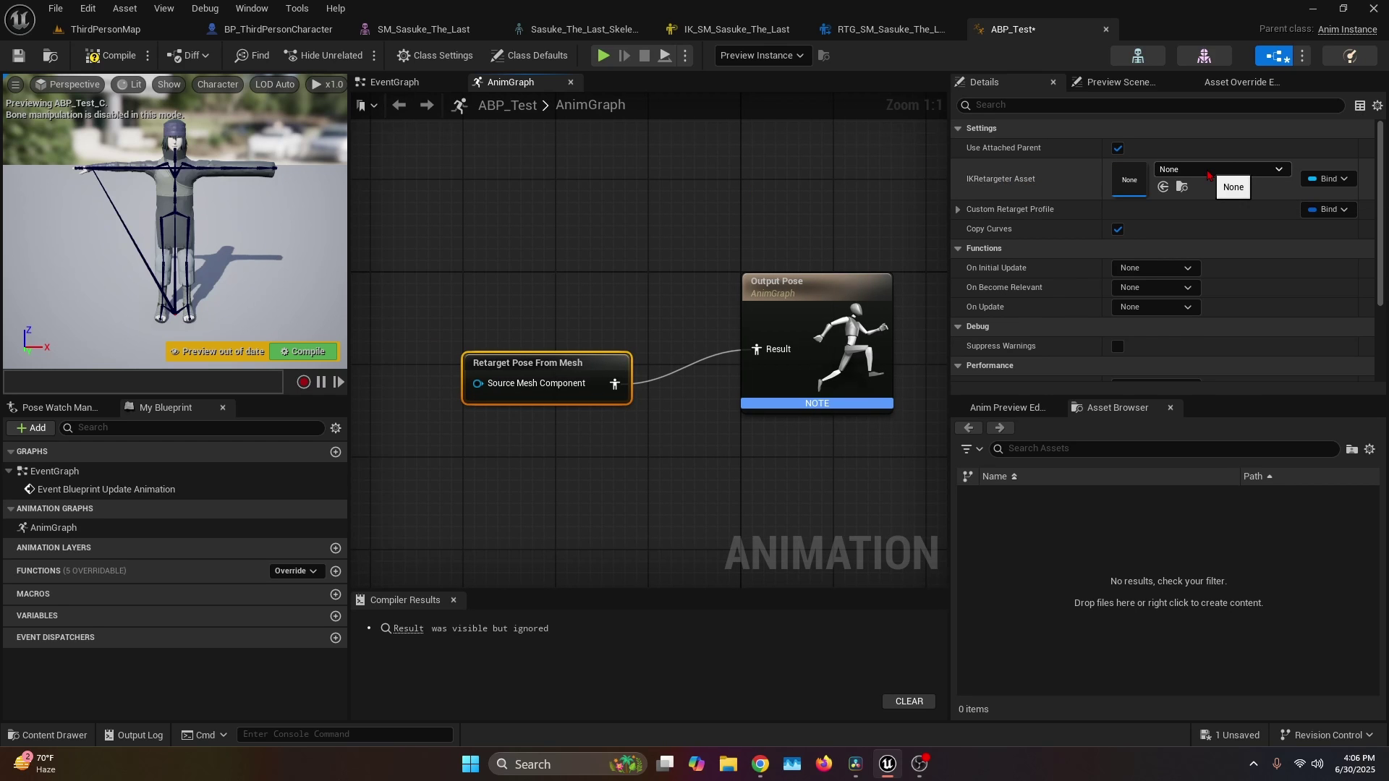
{"action": "left_click", "coordinate": [1207, 174]}
{"action": "left_click", "coordinate": [1222, 474]}
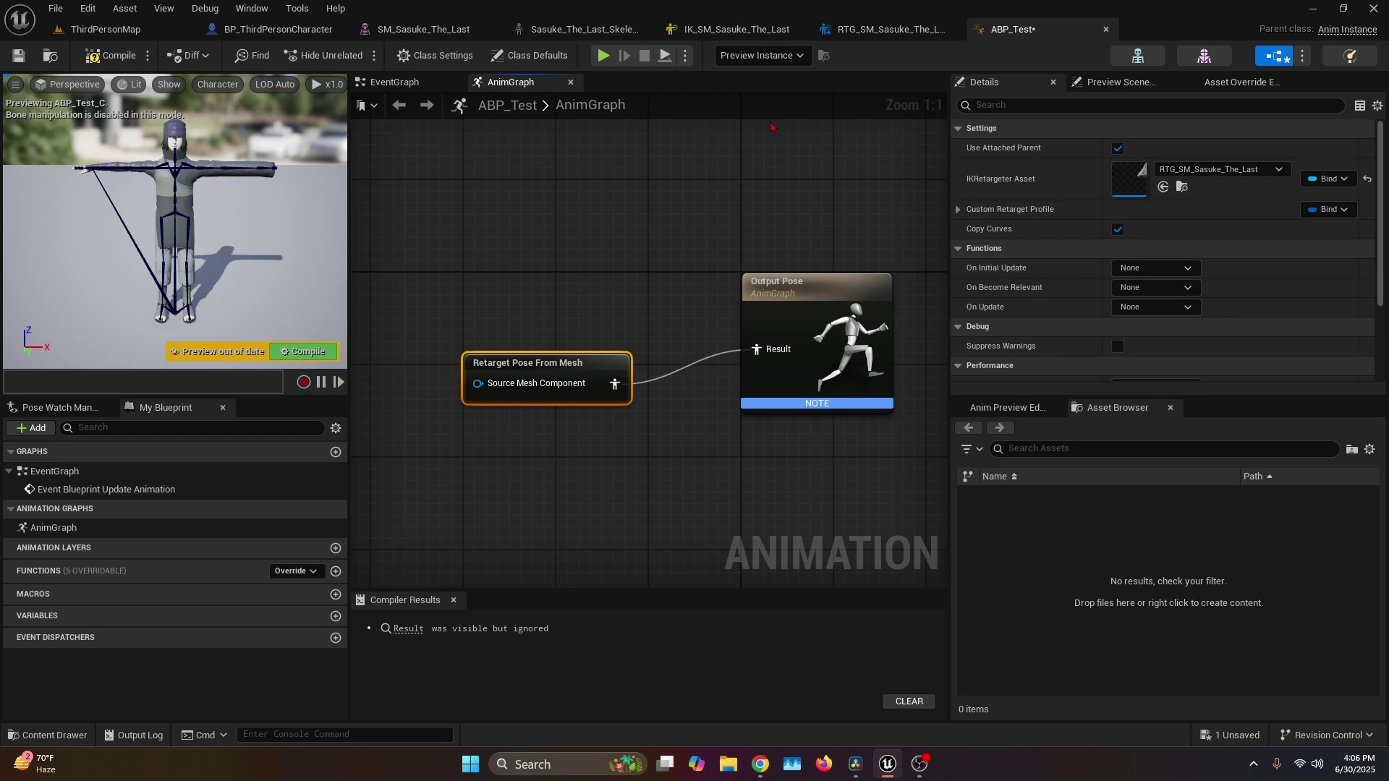
{"action": "left_click", "coordinate": [101, 56]}
{"action": "left_click", "coordinate": [18, 55]}
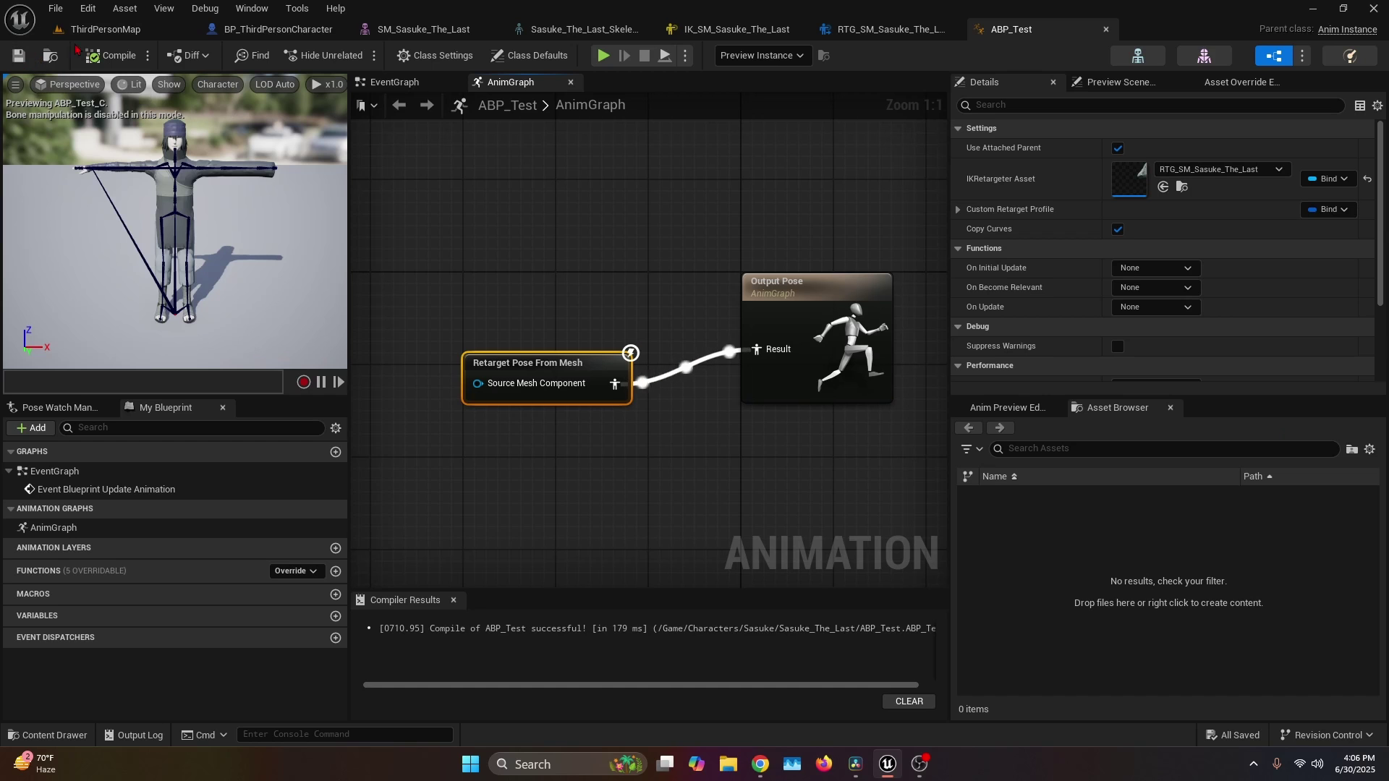
- In the ThirdPerson Blueprints folder, create a child Blueprint class of BP_ThirdPersonCharacter and name it BP_Test
{"action": "left_click", "coordinate": [106, 30]}
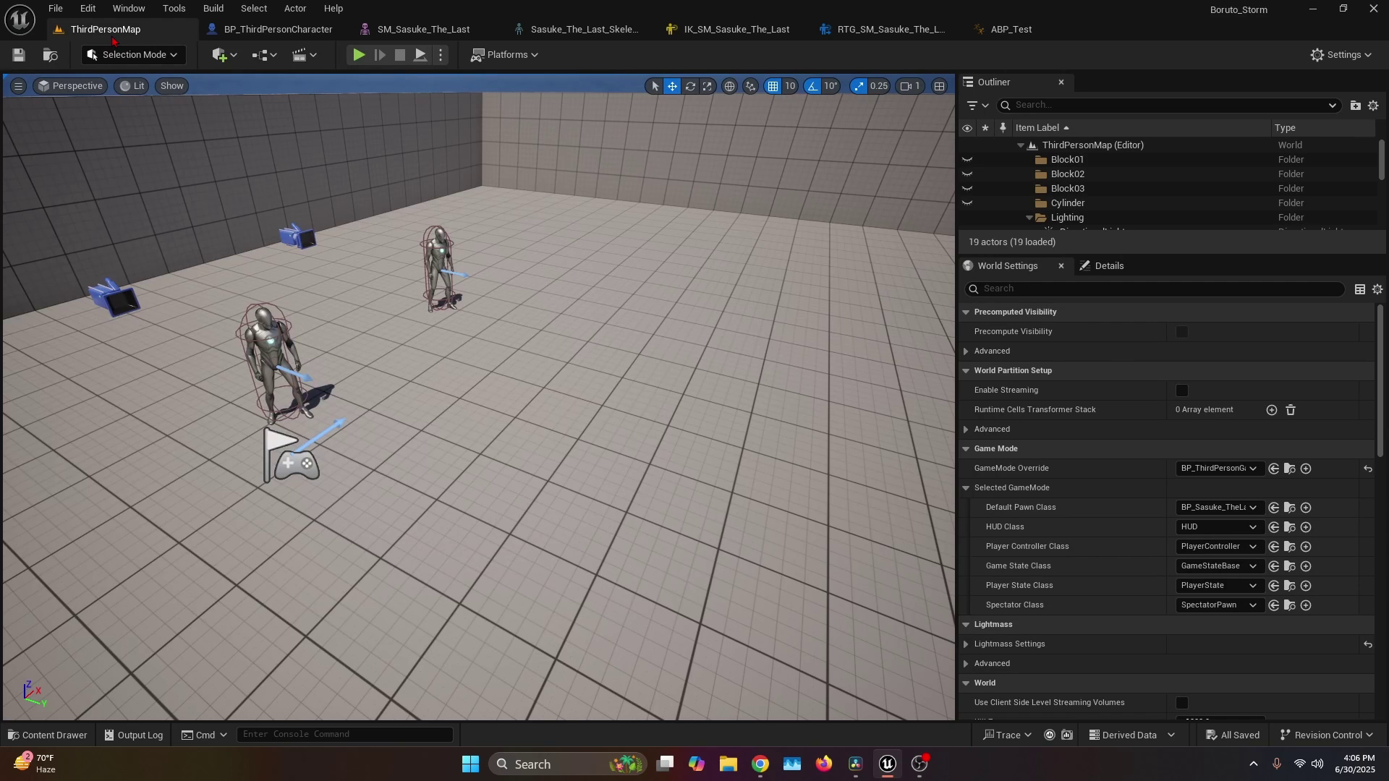
{"action": "scroll", "coordinate": [636, 334], "scroll_direction": "down", "scroll_amount": 3}
{"action": "key", "text": "ctrl+space"}
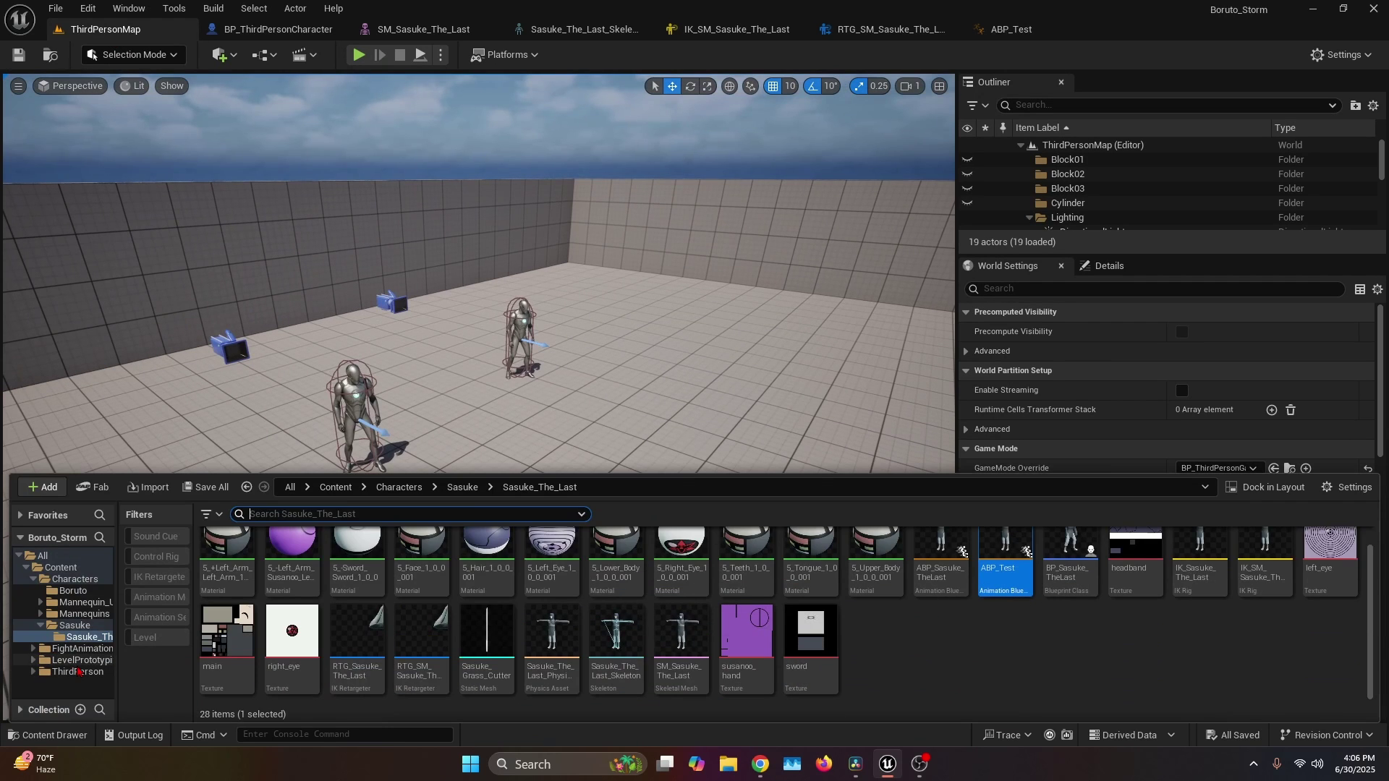
{"action": "left_click", "coordinate": [79, 683]}
{"action": "mouse_move", "coordinate": [229, 614]}
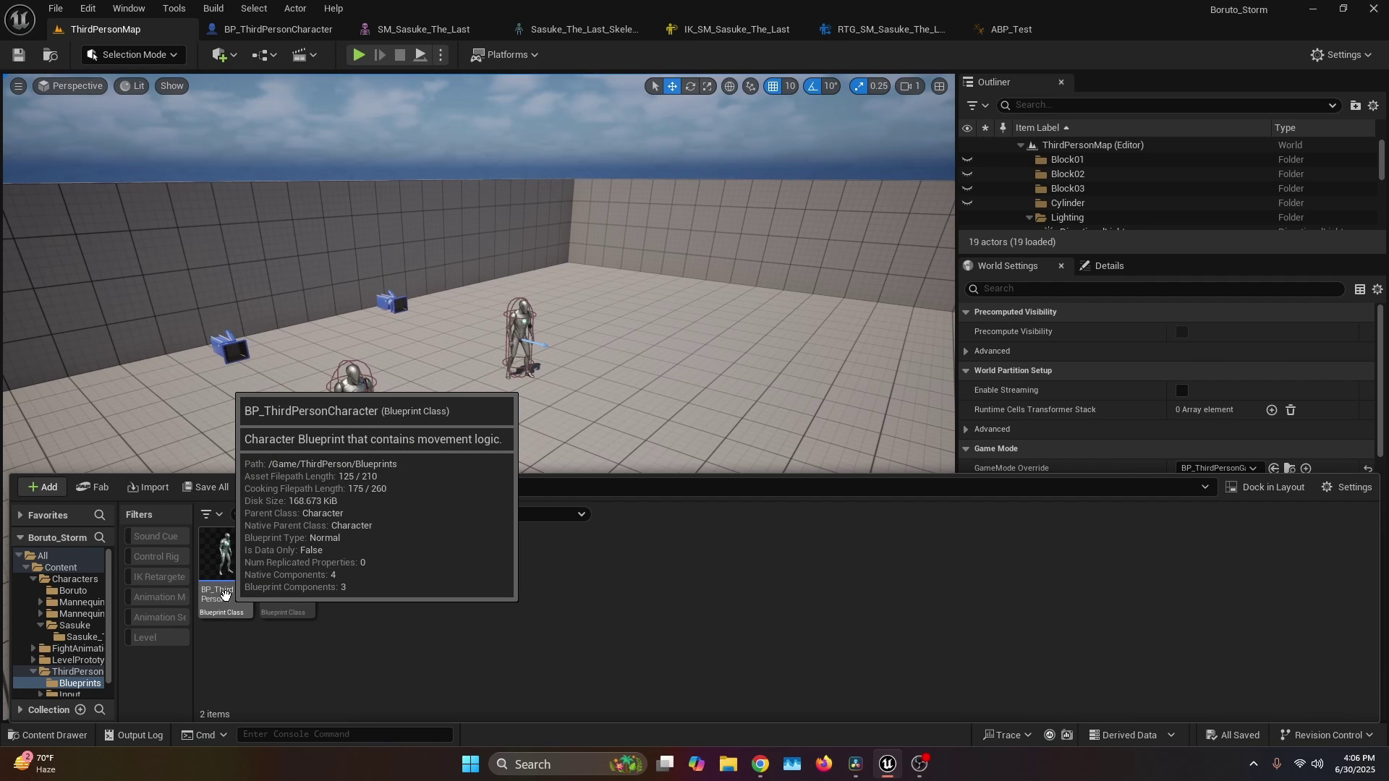
{"action": "right_click", "coordinate": [223, 593]}
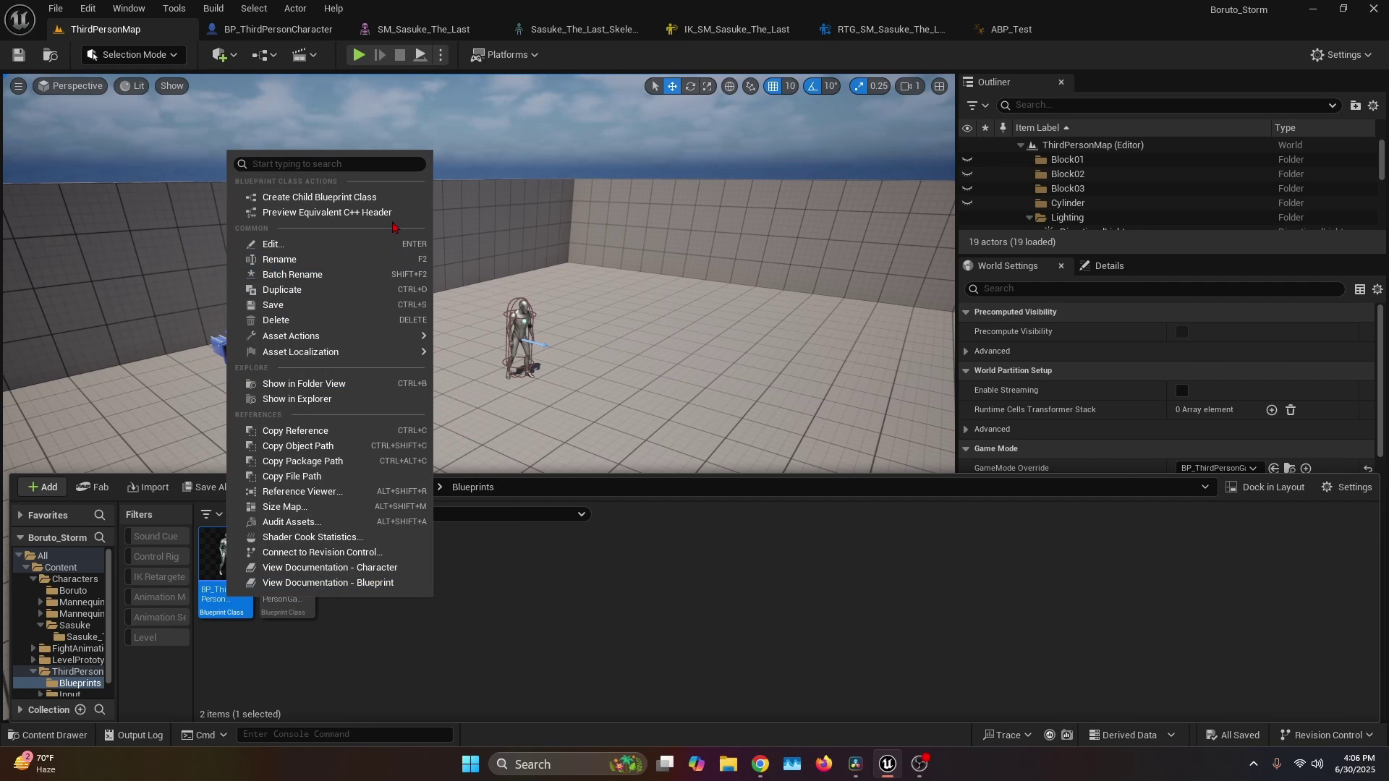
{"action": "left_click", "coordinate": [319, 197]}
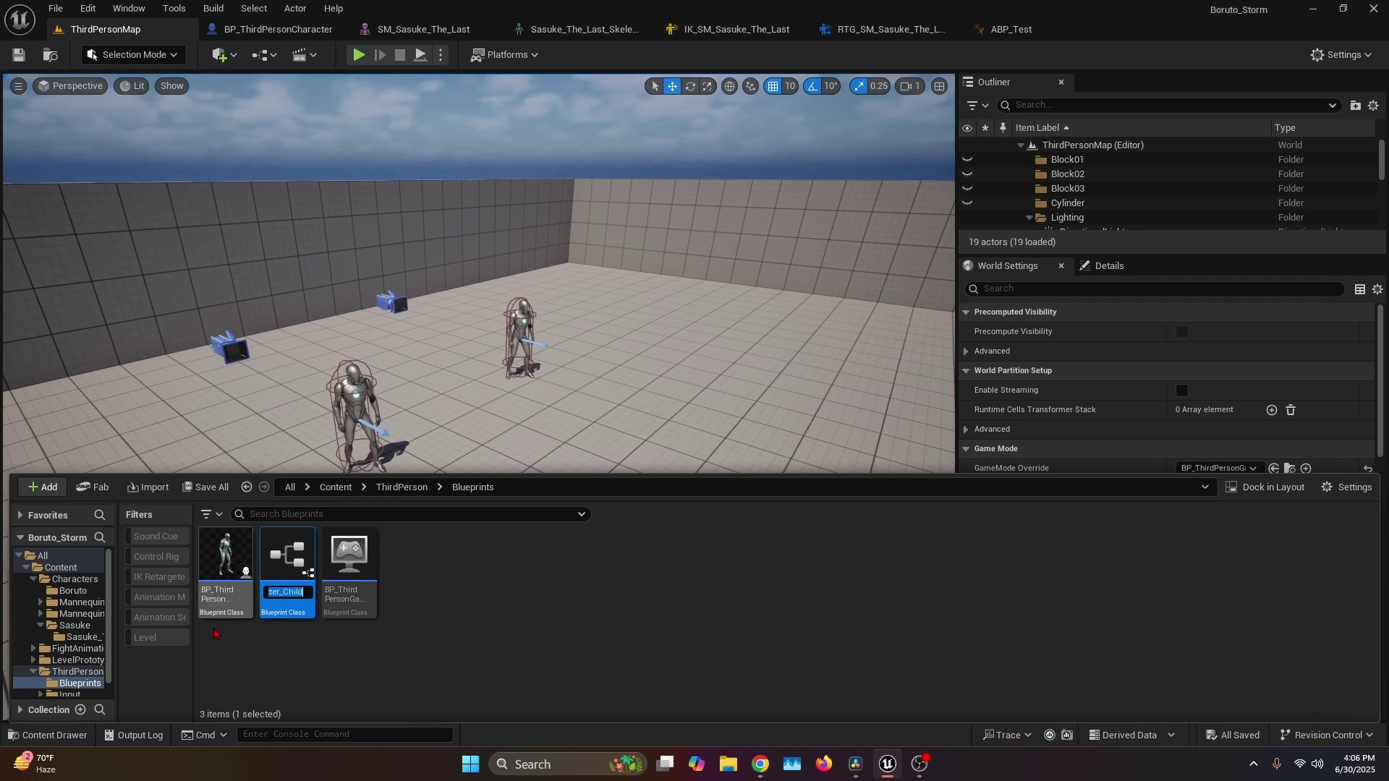
{"action": "key", "text": "Return"}
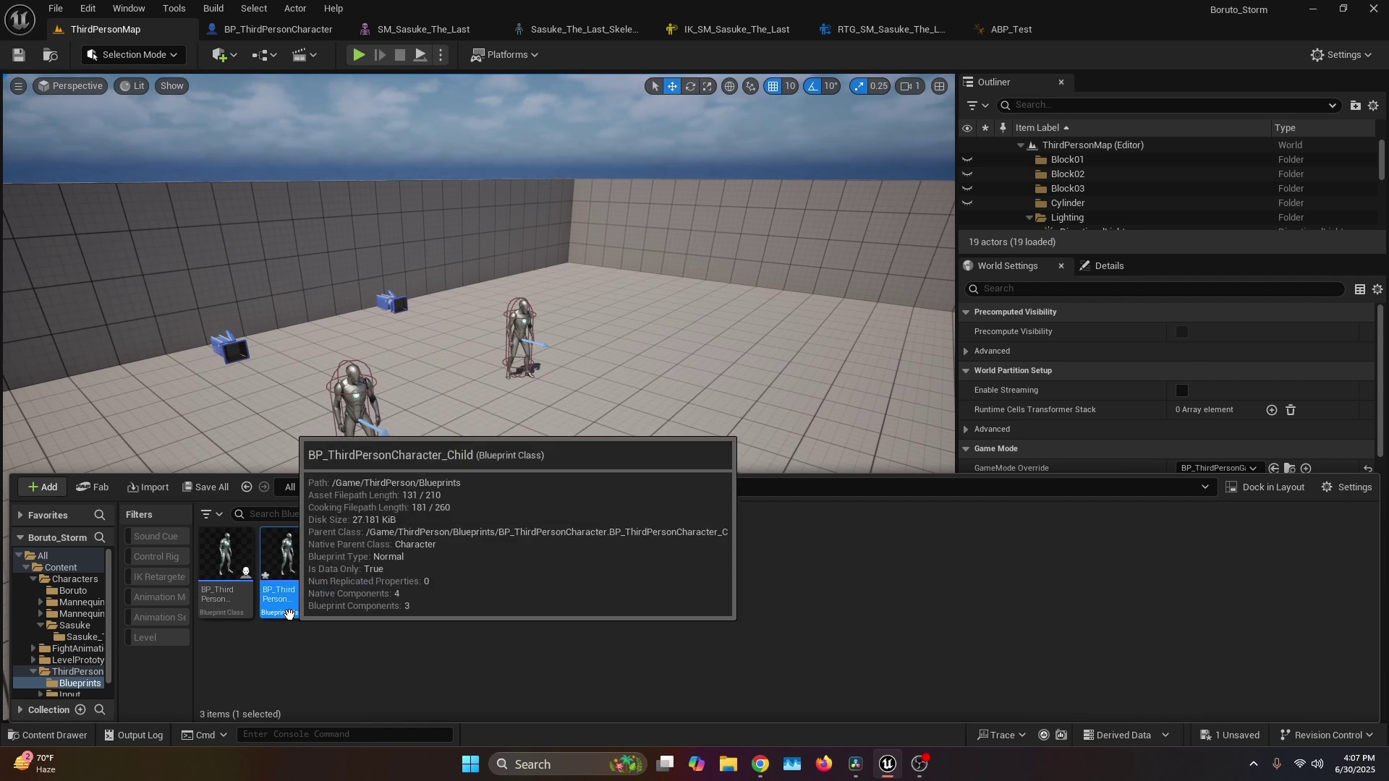
{"action": "key", "text": "F2"}
{"action": "type", "text": "BP_Test"}
{"action": "key", "text": "Return"}
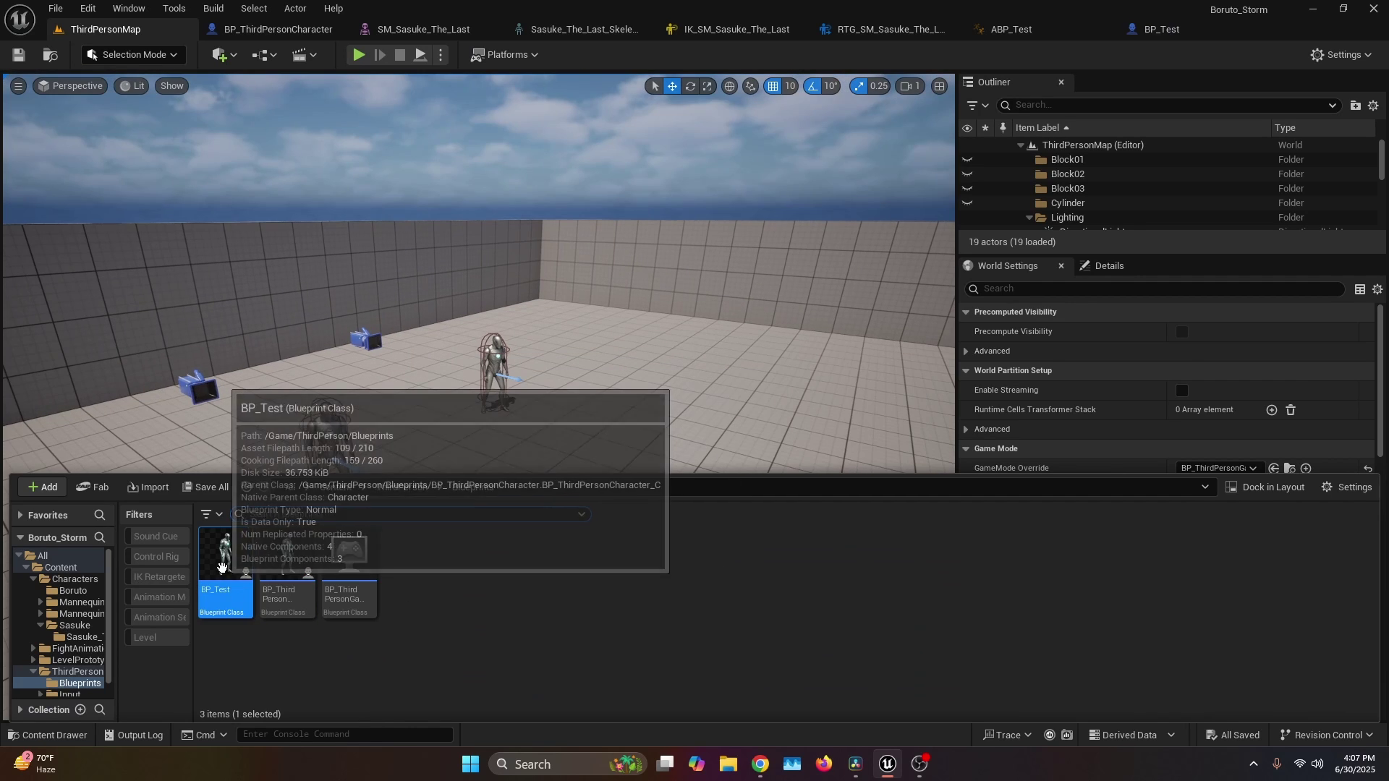
- Open BP_Test and add a Skeletal Mesh component named SM_Sasuke under the inherited Mesh component
{"action": "double_click", "coordinate": [288, 579]}
{"action": "left_click", "coordinate": [150, 197]}
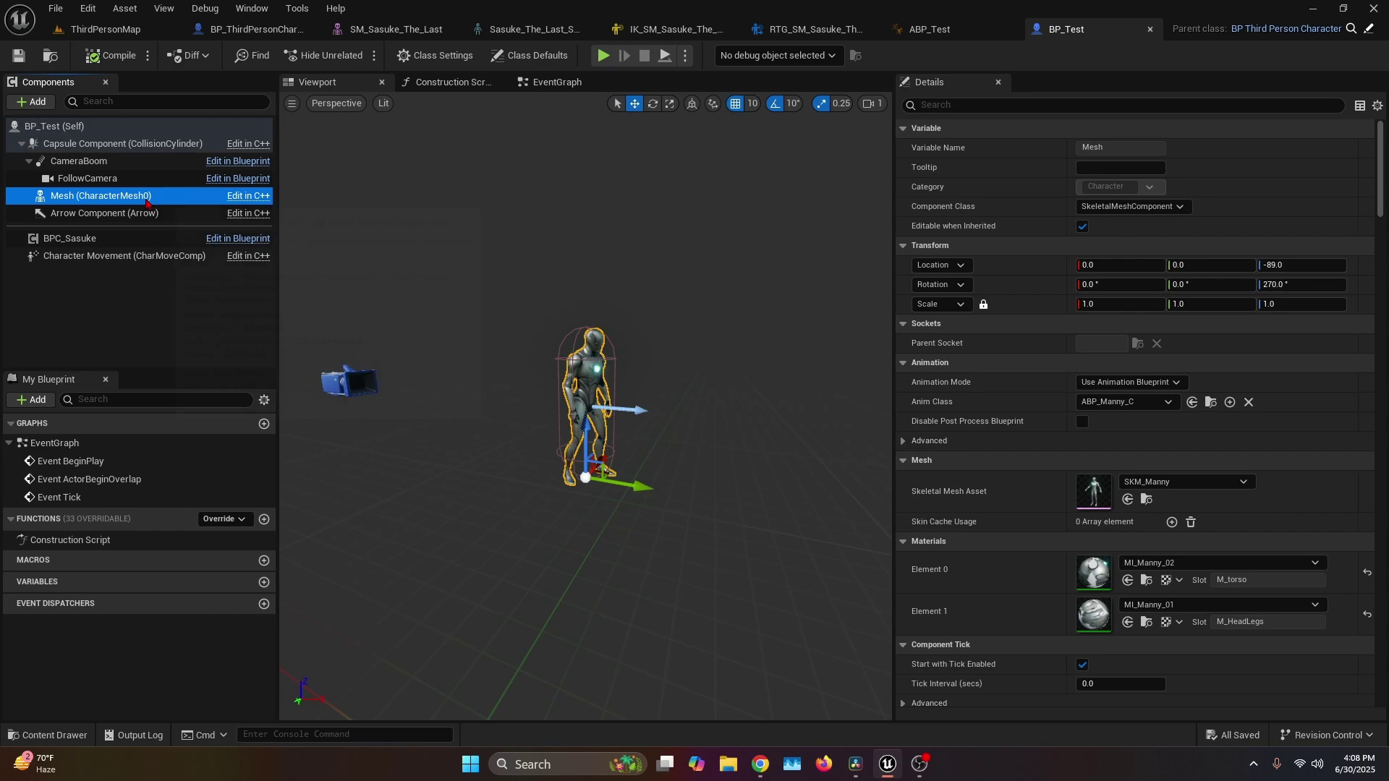
{"action": "left_click", "coordinate": [32, 106]}
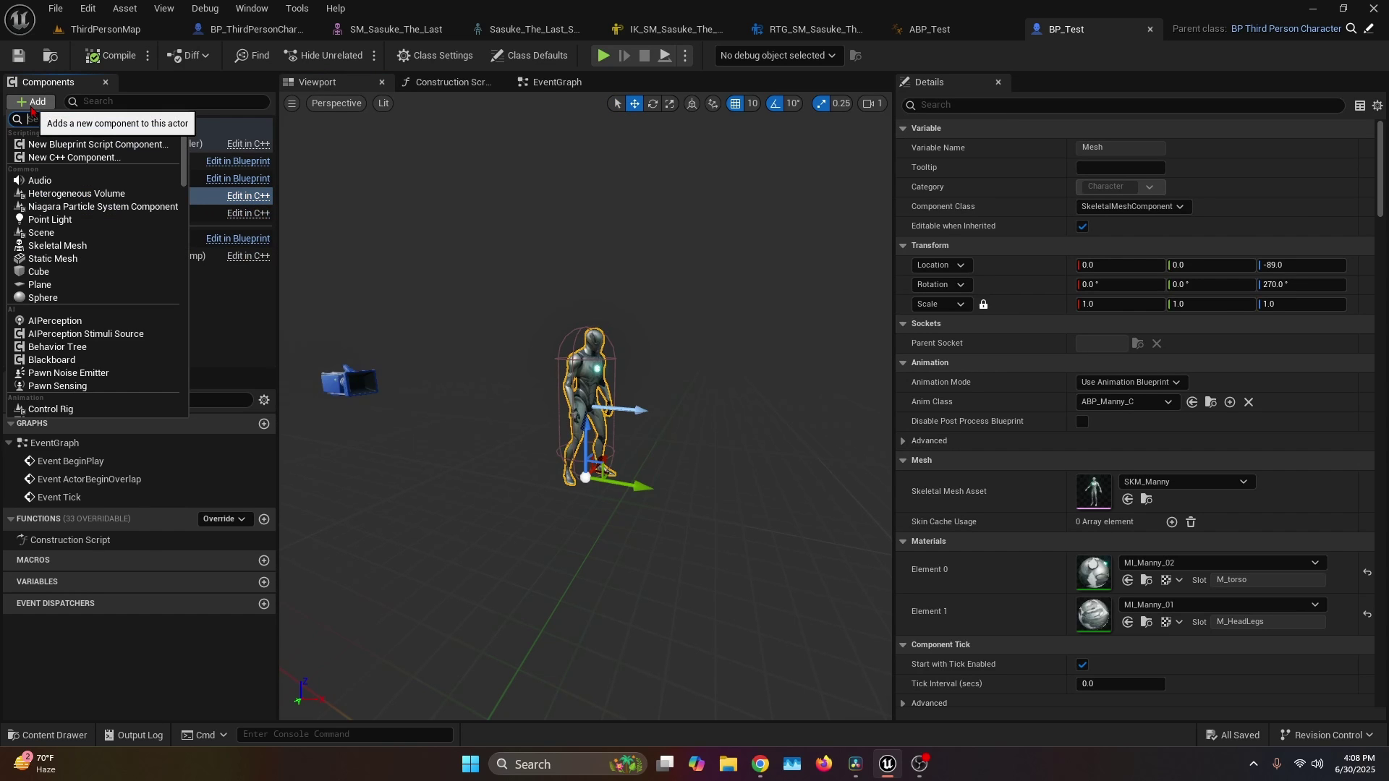
{"action": "type", "text": "Skele"}
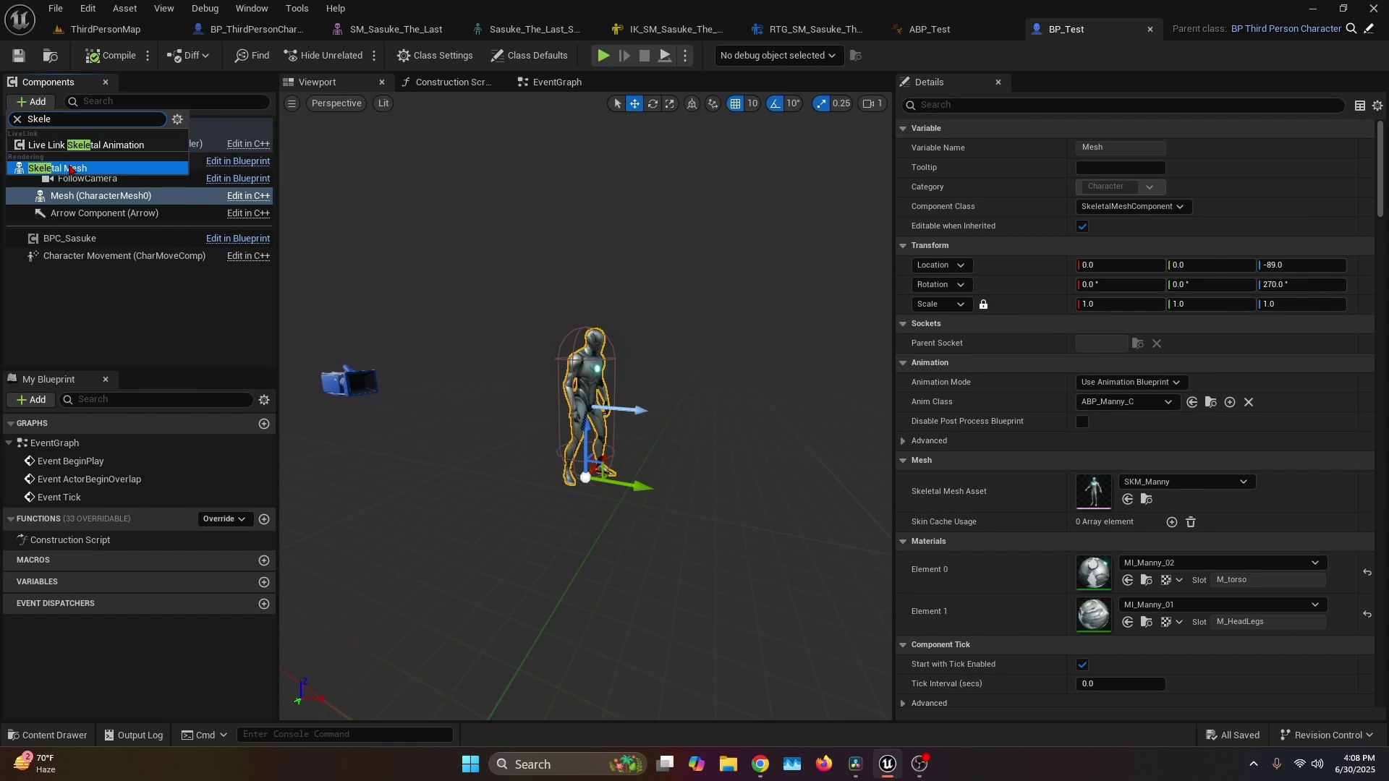
{"action": "left_click", "coordinate": [75, 168]}
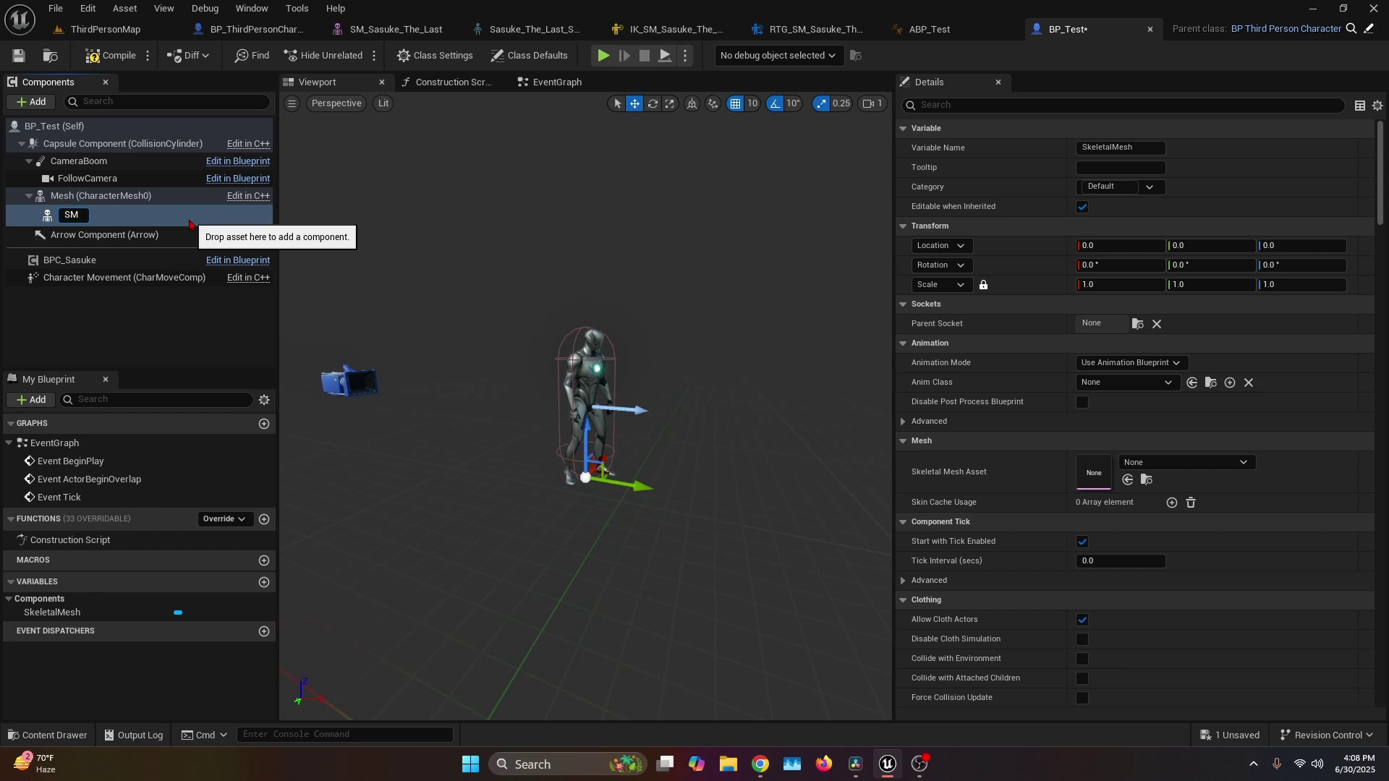
{"action": "type", "text": "SM_Sasuke"}
{"action": "key", "text": "Return"}
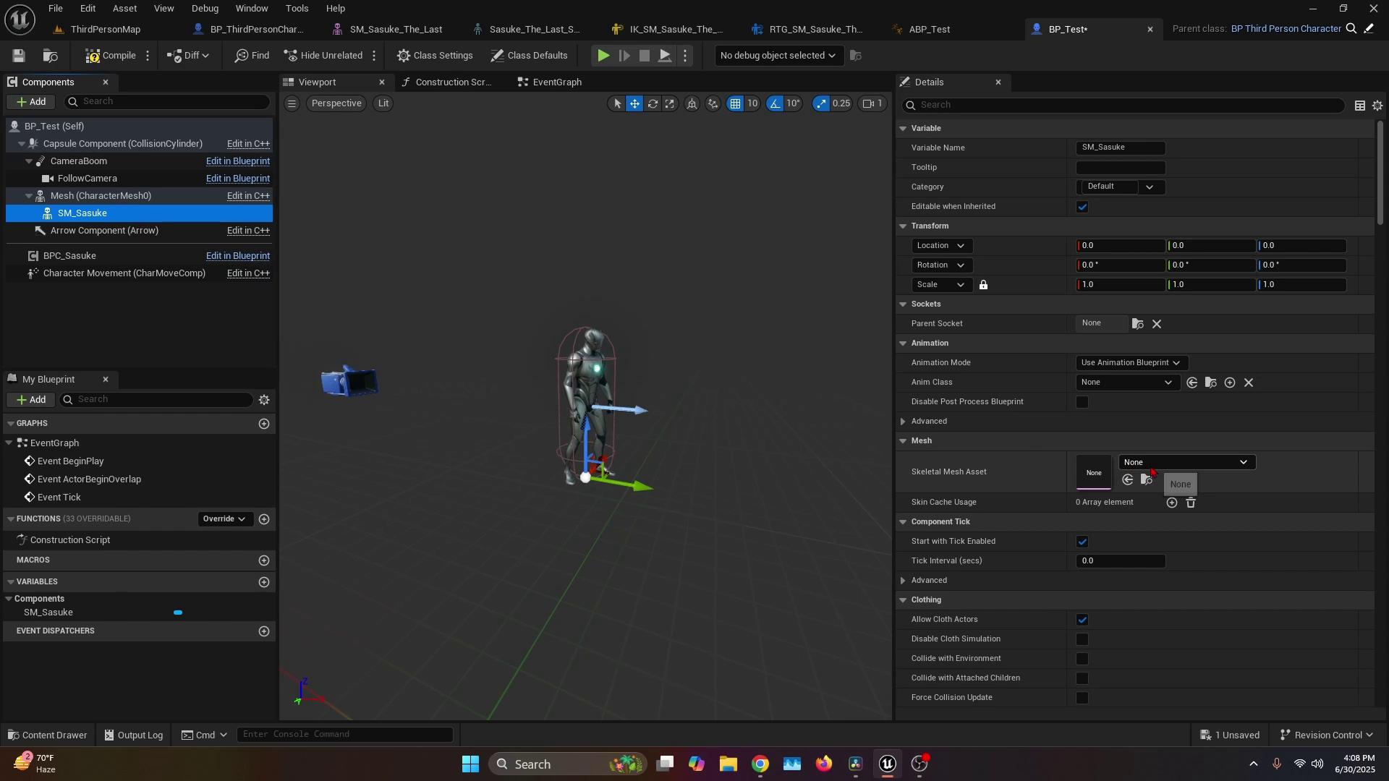
- Assign SM_Sasuke_The_Last as SM_Sasuke's skeletal mesh and ABP_Test as its Anim Class, then save BP_Test
{"action": "left_click", "coordinate": [1151, 467]}
{"action": "left_click", "coordinate": [1186, 405]}
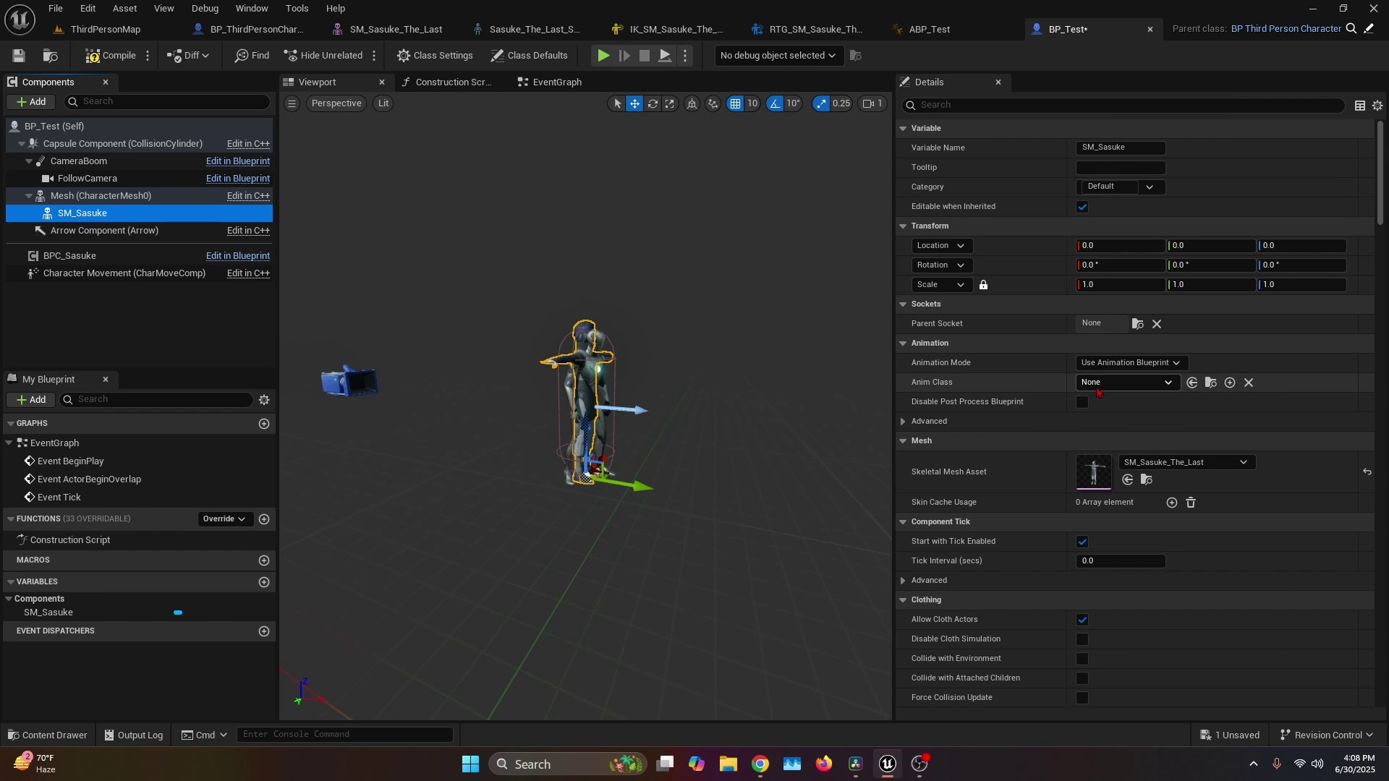
{"action": "left_click", "coordinate": [1097, 390]}
{"action": "left_click", "coordinate": [1262, 462]}
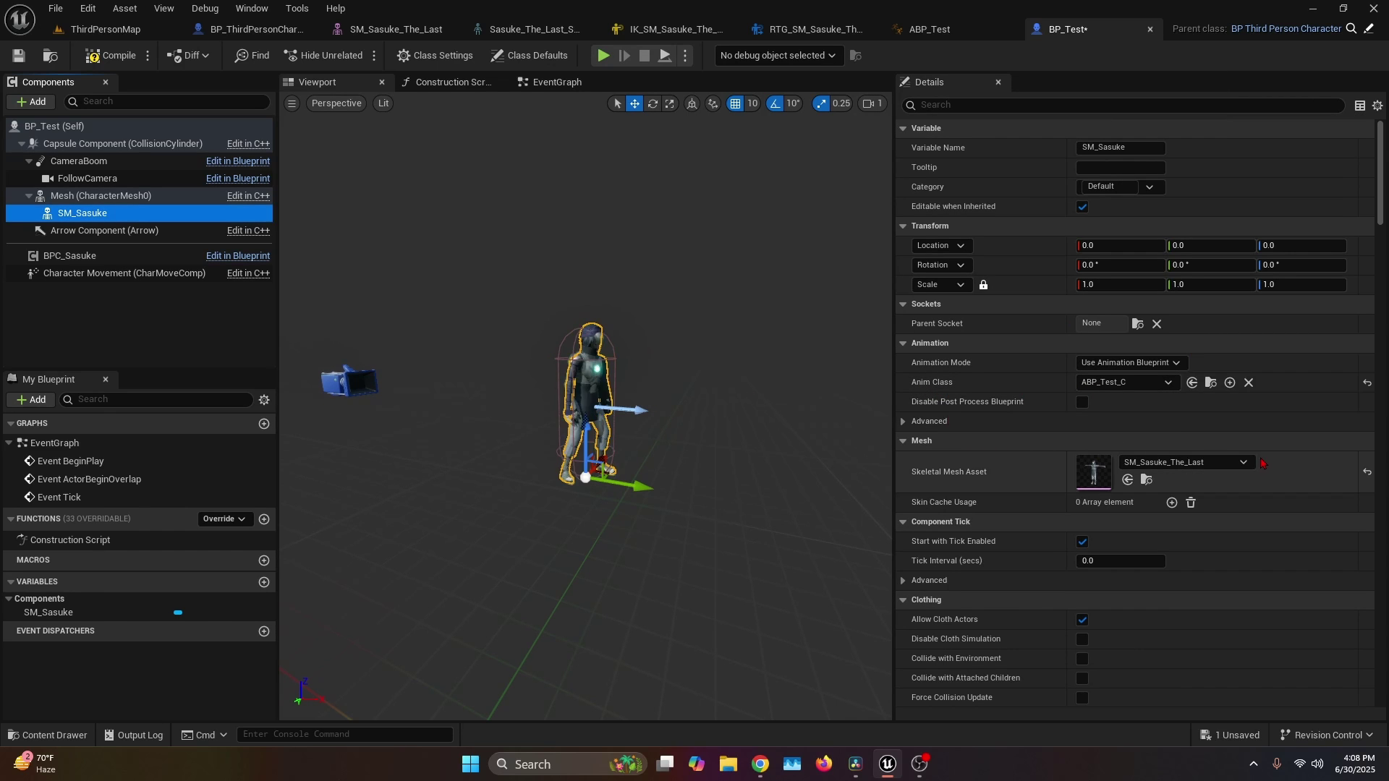
{"action": "scroll", "coordinate": [576, 333], "scroll_direction": "up", "scroll_amount": 6}
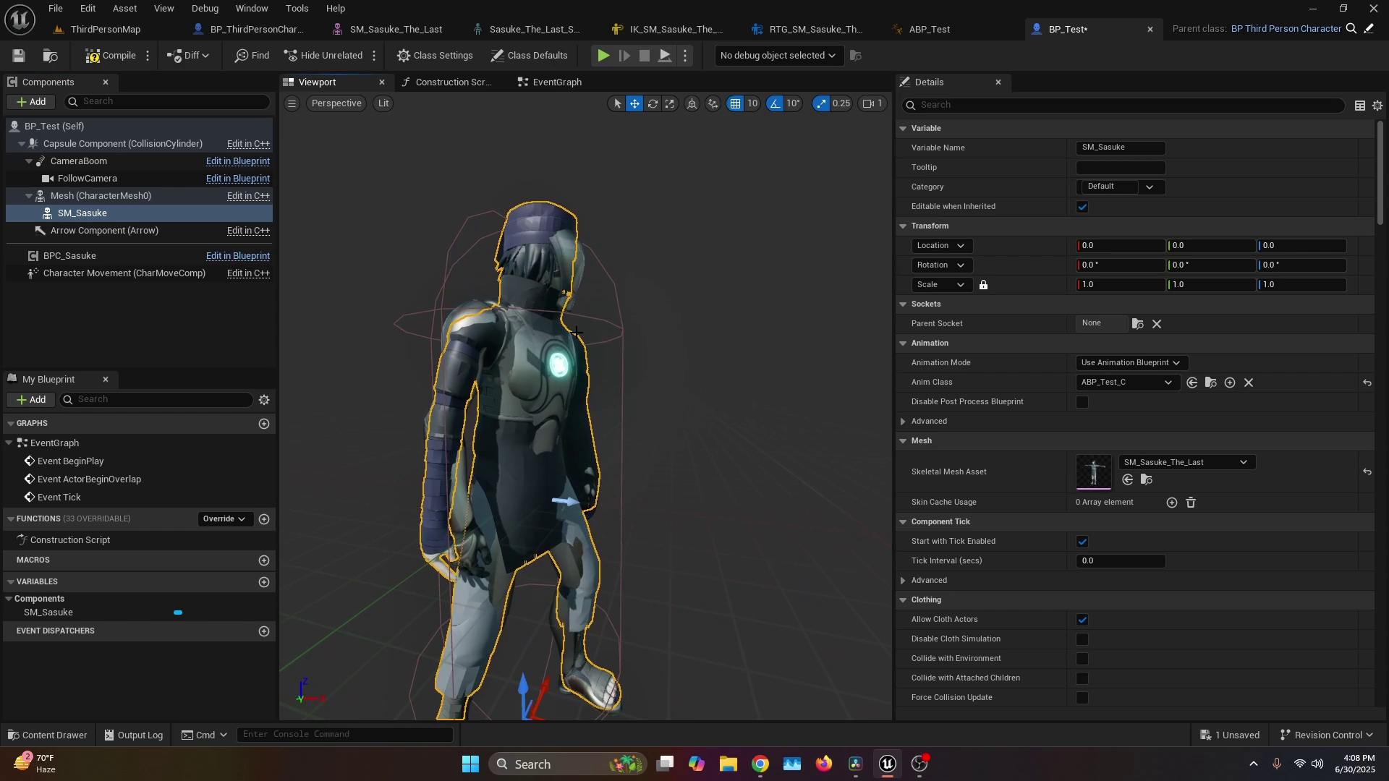
{"action": "key", "text": "ctrl+s"}
- Set the inherited Mesh component's Visibility Based Anim Tick Option to Always Tick Pose and Refresh Bones
{"action": "left_click", "coordinate": [194, 196]}
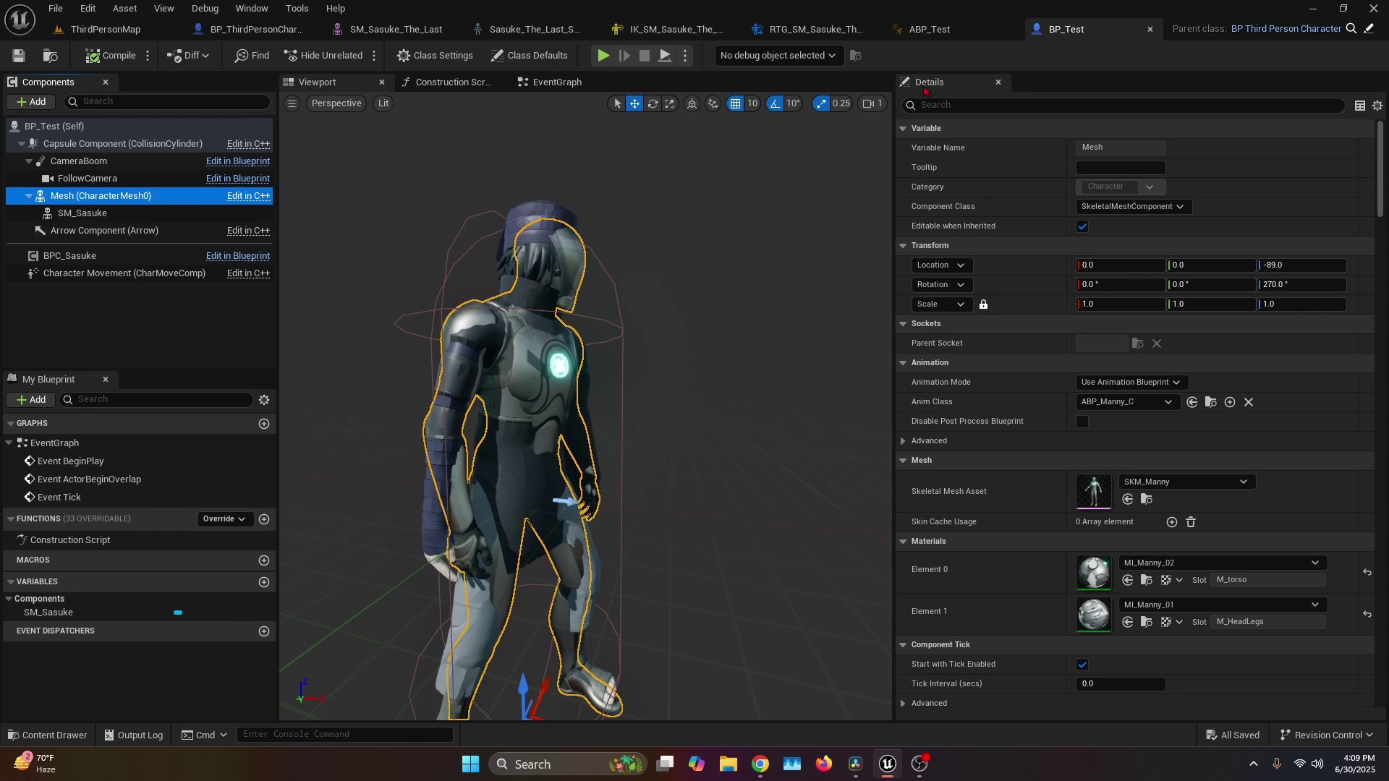
{"action": "left_click", "coordinate": [946, 104]}
{"action": "type", "text": "visibi"}
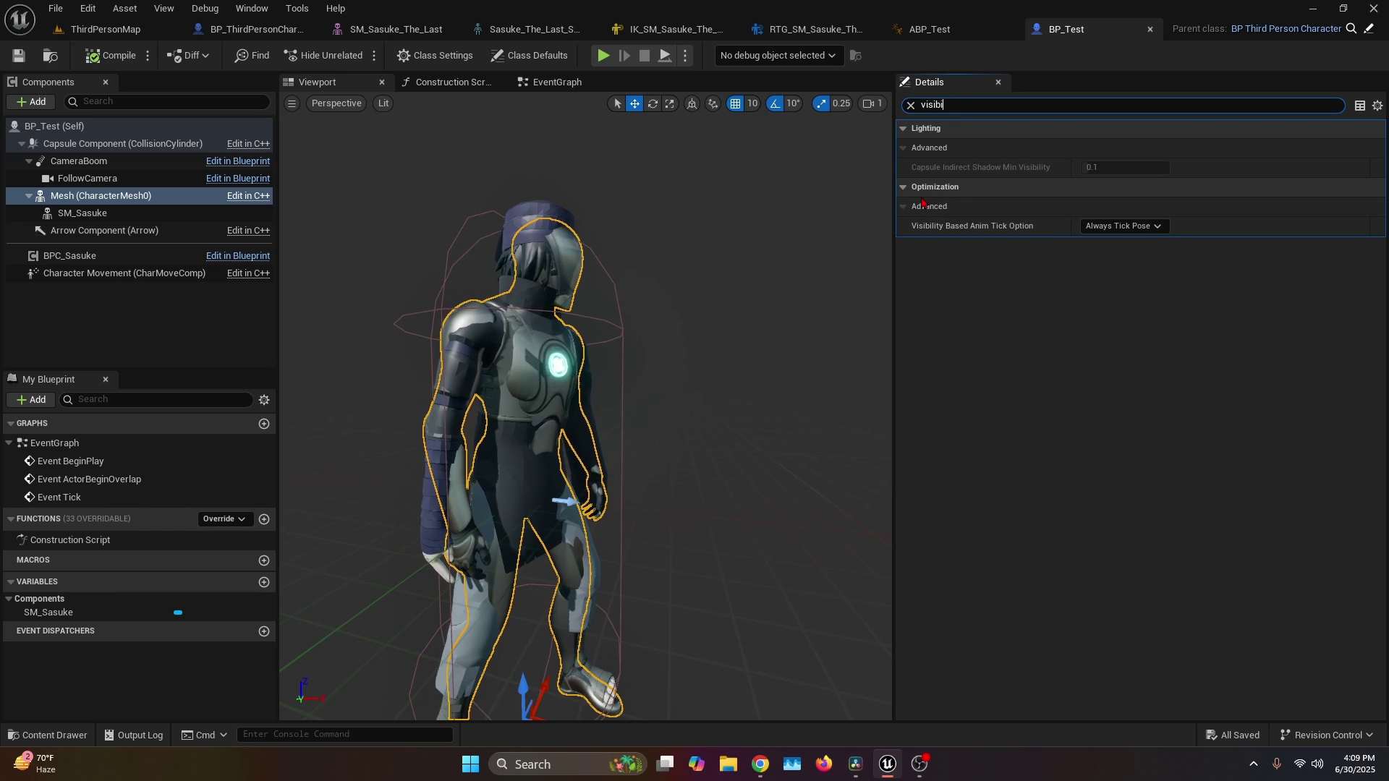
{"action": "mouse_move", "coordinate": [1004, 236]}
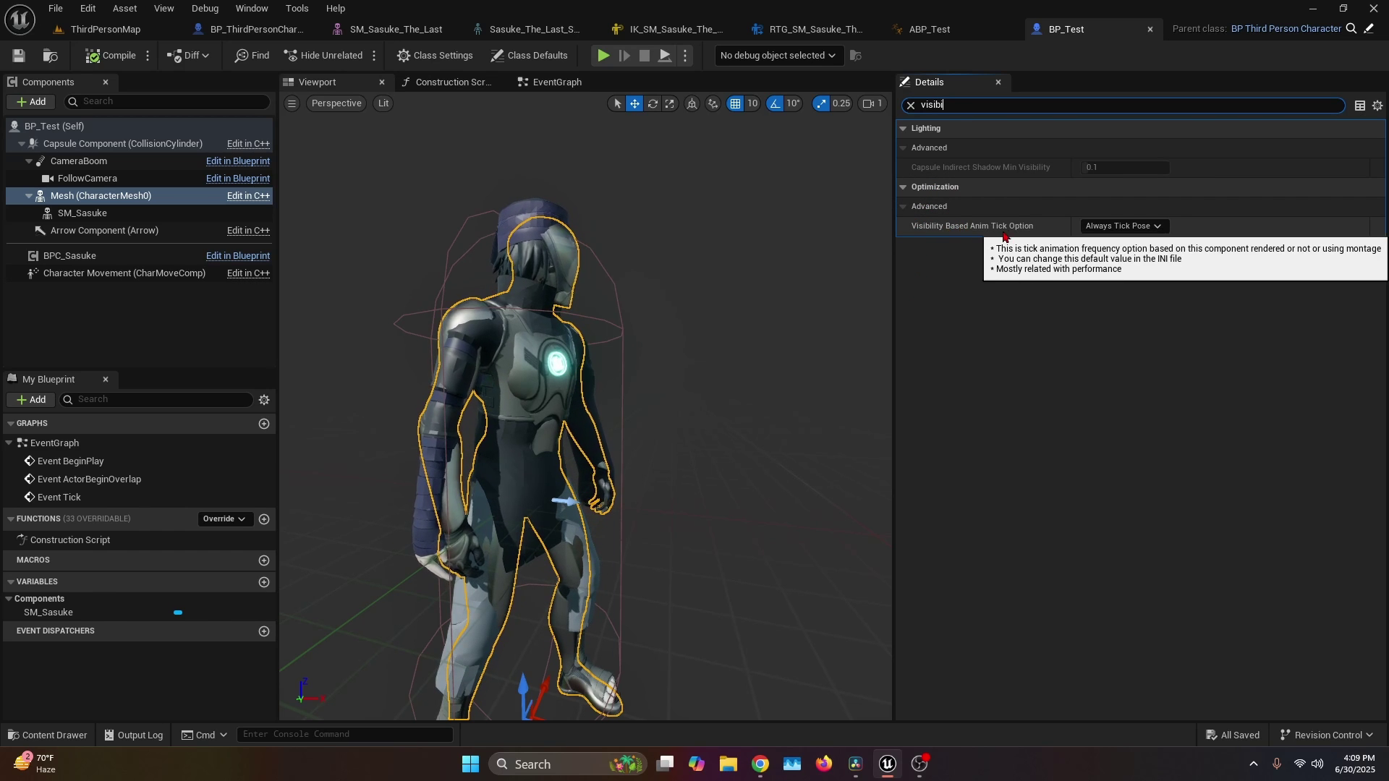
{"action": "left_click", "coordinate": [1121, 226]}
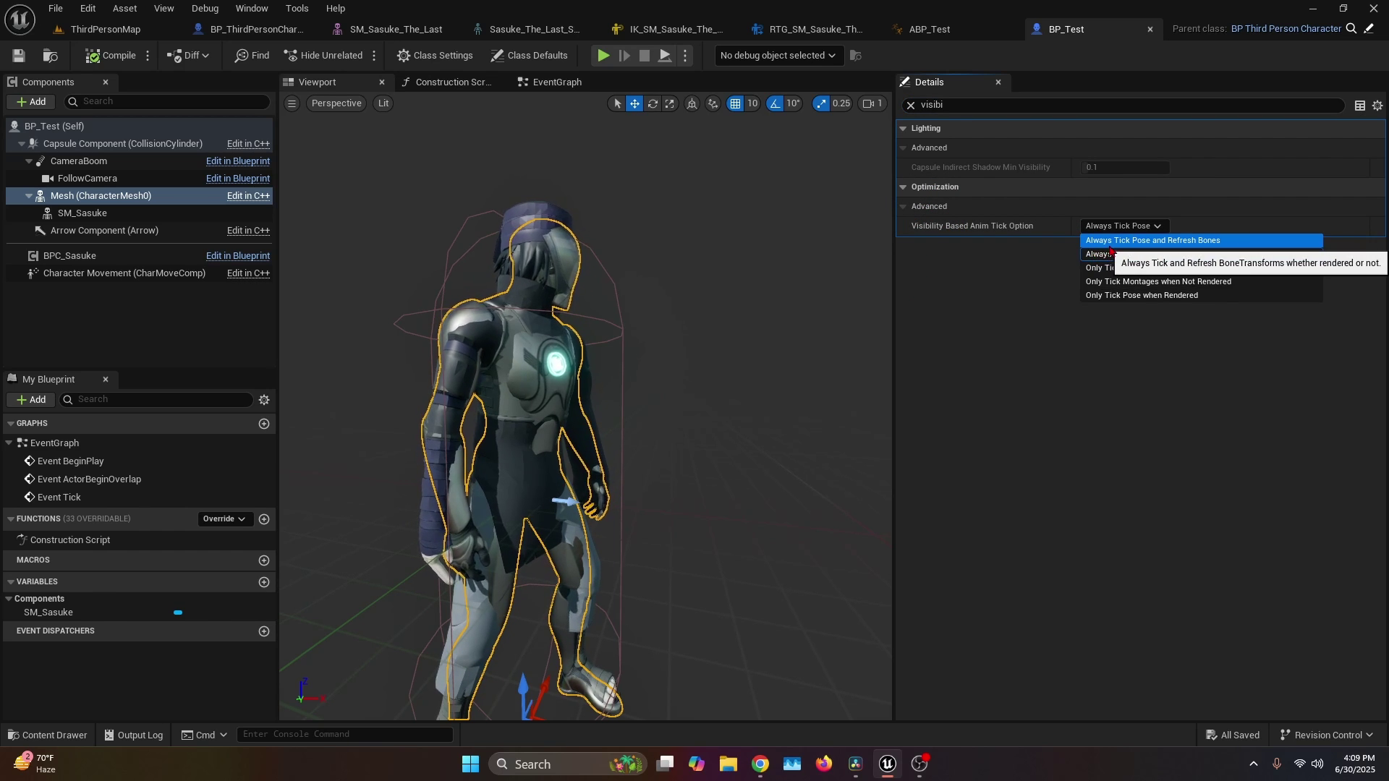
{"action": "left_click", "coordinate": [1133, 243]}
- Turn off Visible on the inherited mannequin Mesh component, then compile and save BP_Test
{"action": "left_click", "coordinate": [972, 106]}
{"action": "type", "text": "vis"}
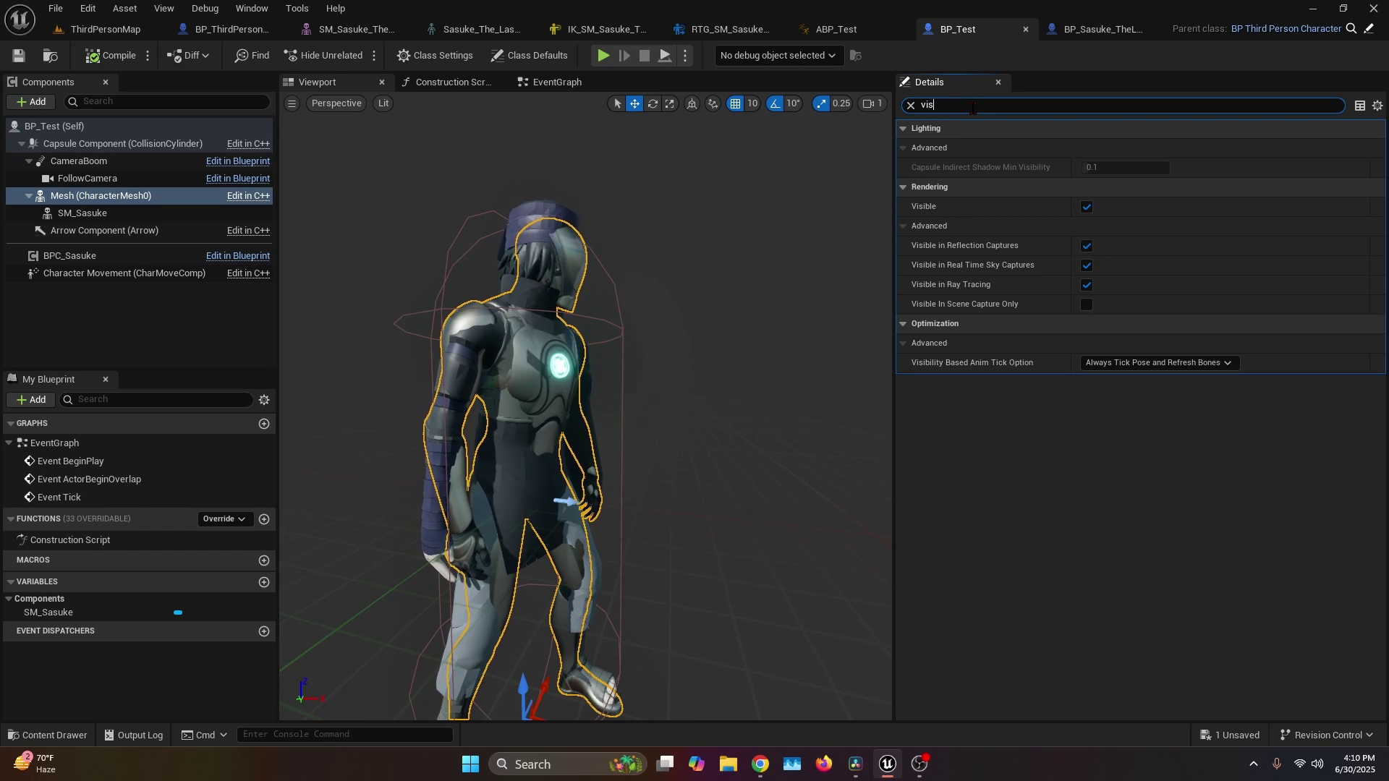
{"action": "type", "text": "ible"}
{"action": "key", "text": "ctrl+s"}
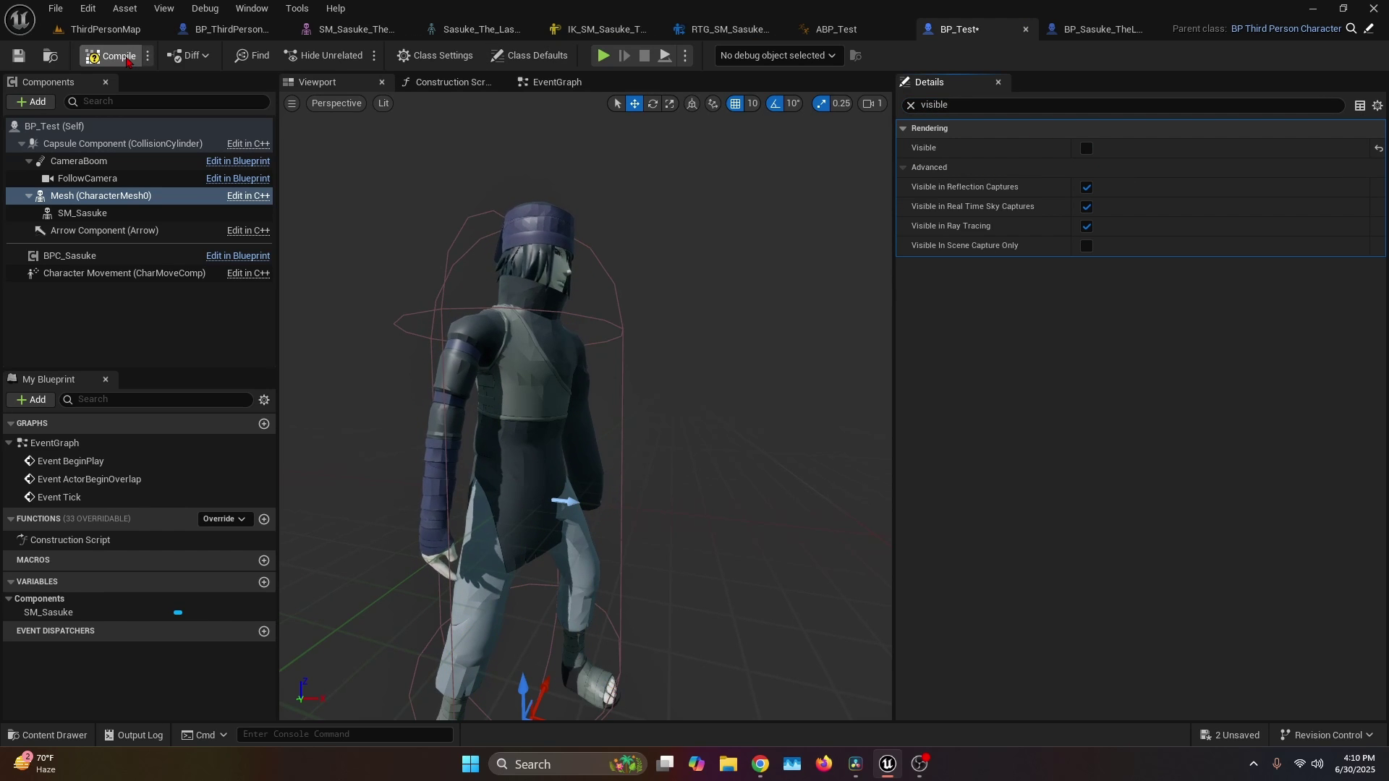
- Play ThirdPersonMap with BP_Test as the default pawn, and run and jump to check the retargeted animations
{"action": "left_click", "coordinate": [109, 29]}
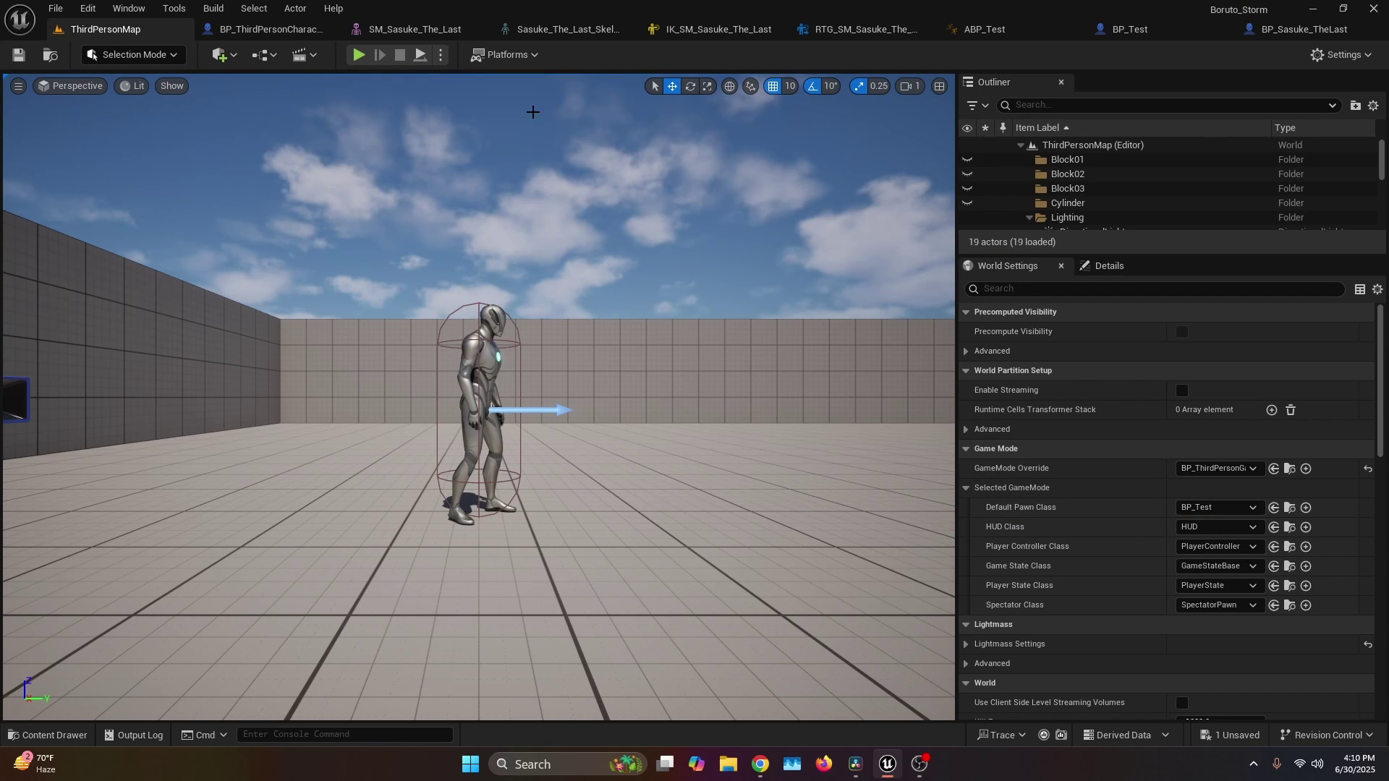
{"action": "left_click", "coordinate": [359, 55]}
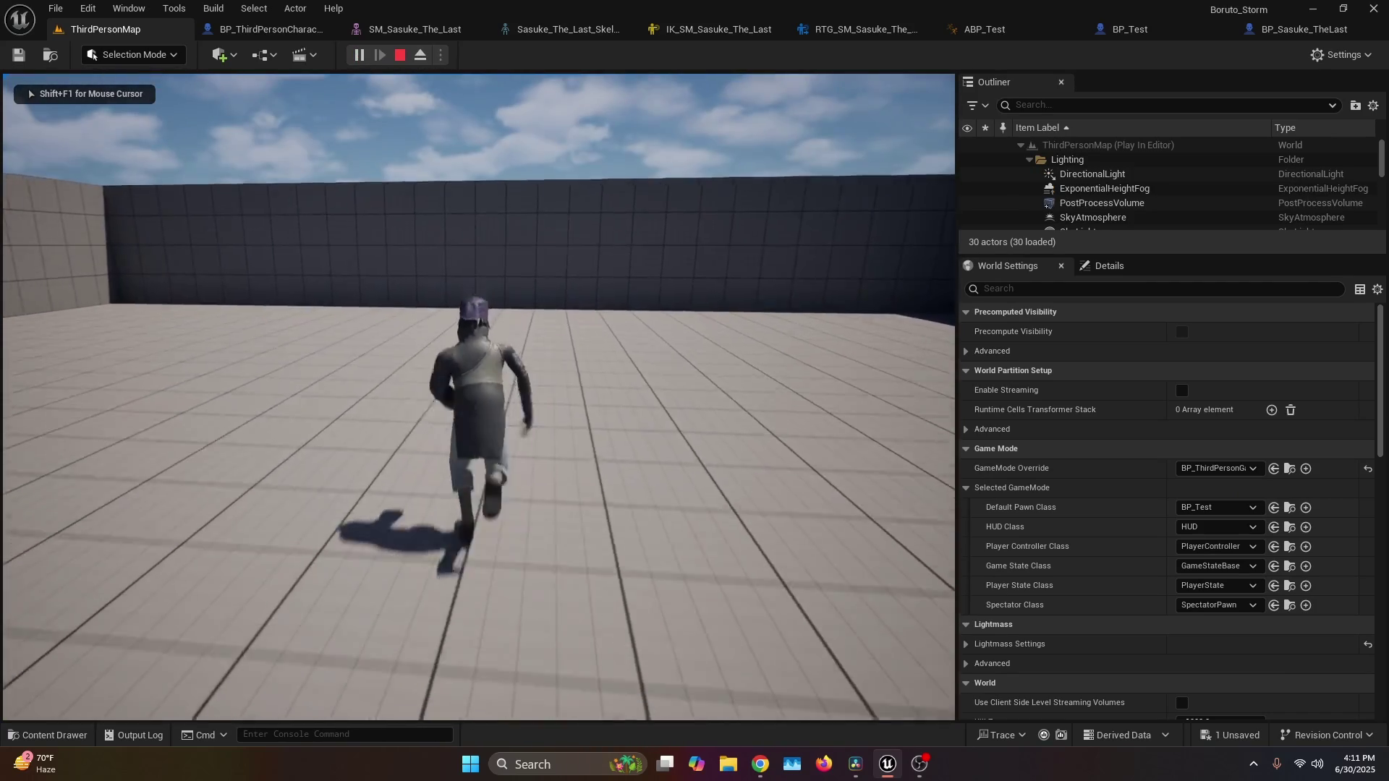
{"action": "key", "text": "space"}
{"action": "key", "text": "space"}
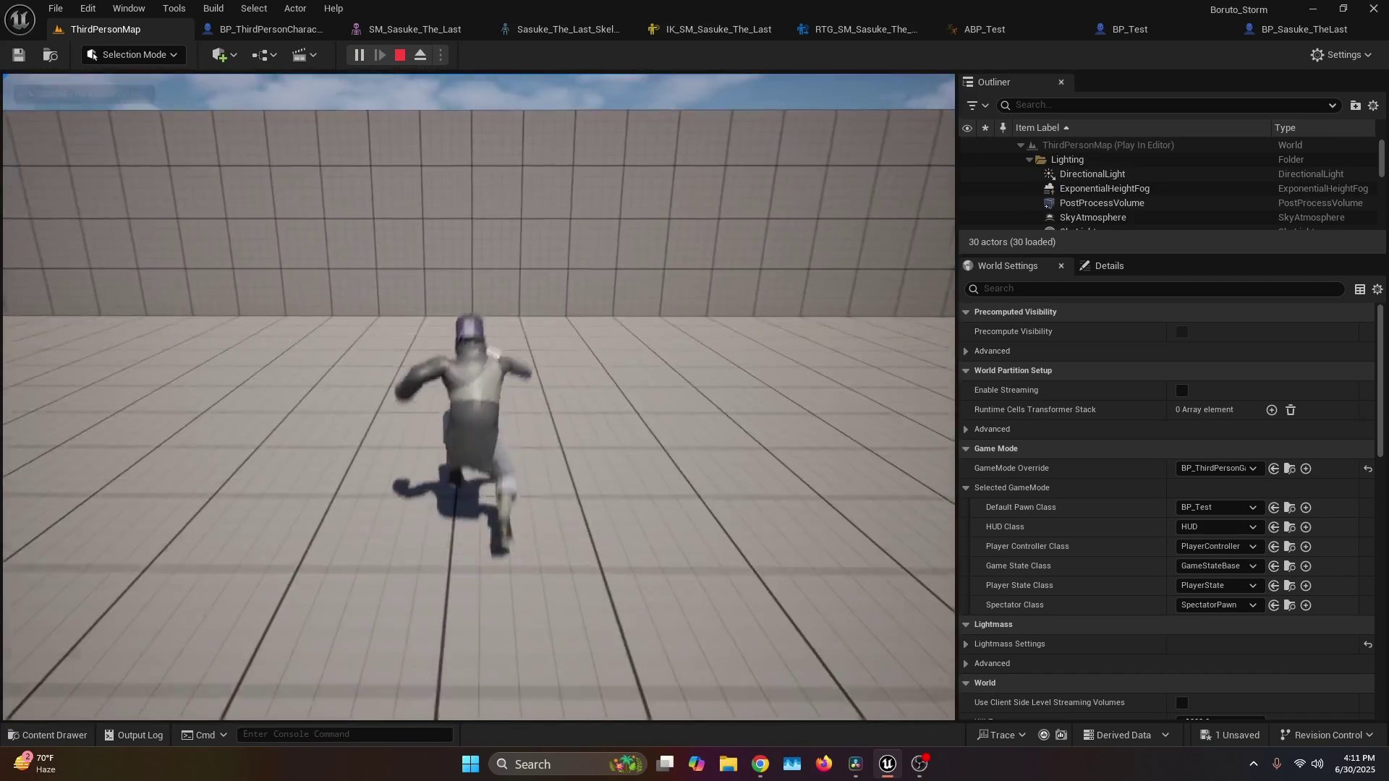
{"action": "key", "text": "space"}
{"action": "key", "text": "w"}
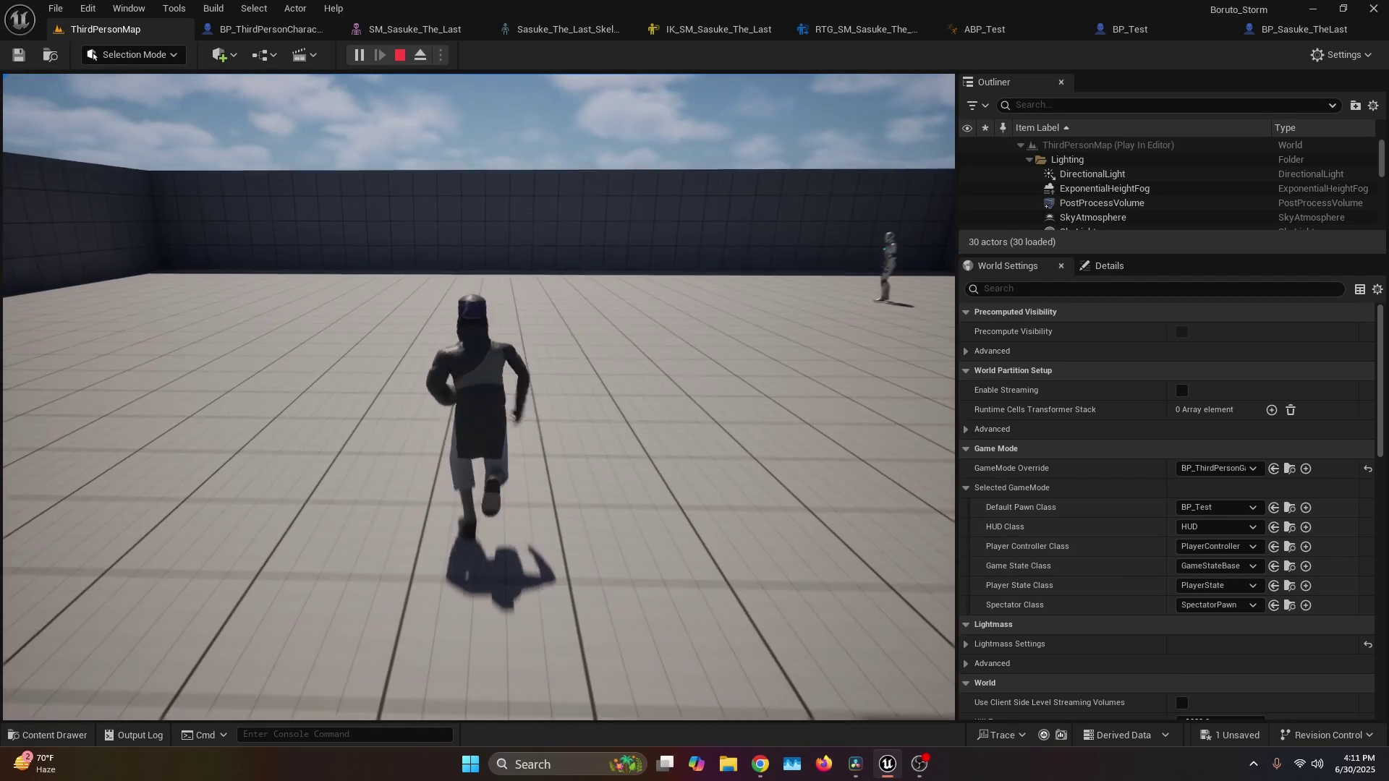